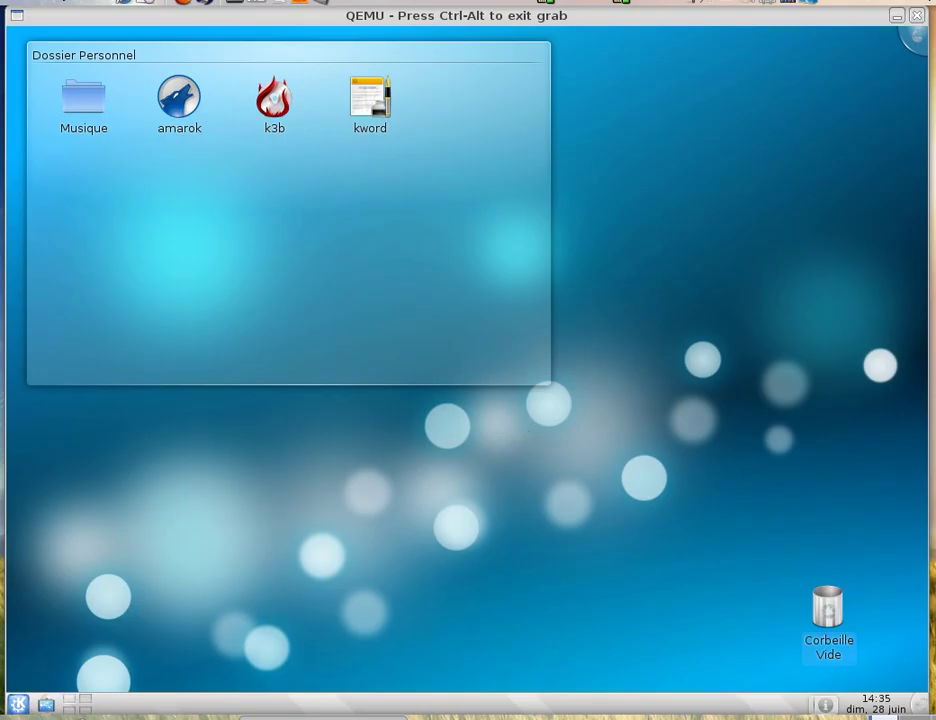
Open the Konqueror web browser from the application launcher's favourites and move its window toward the middle of the desktop
click(20, 704)
click(22, 705)
click(20, 704)
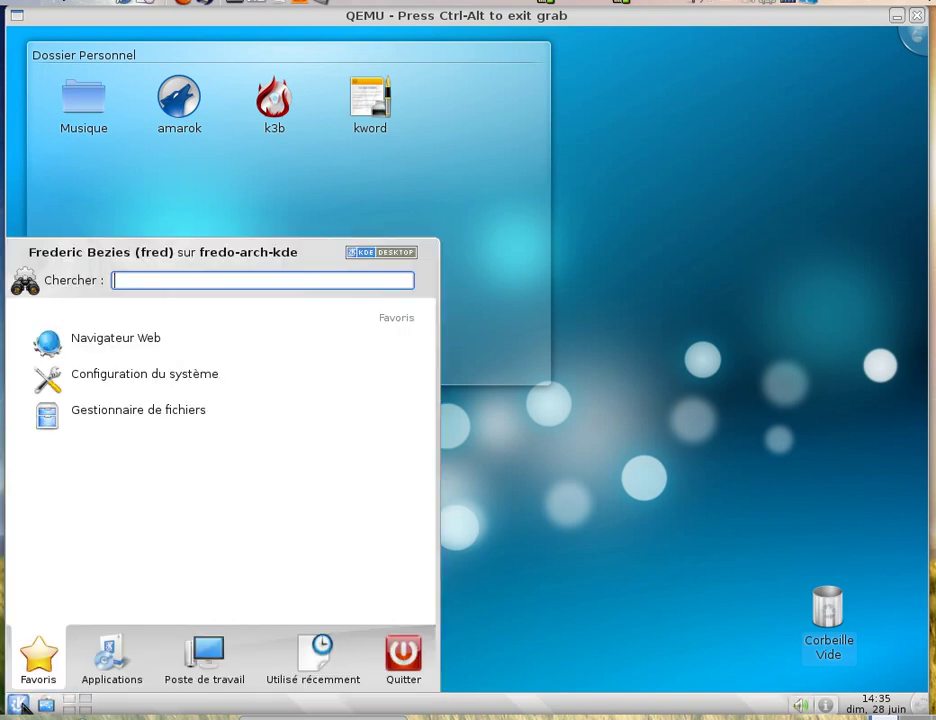
click(155, 350)
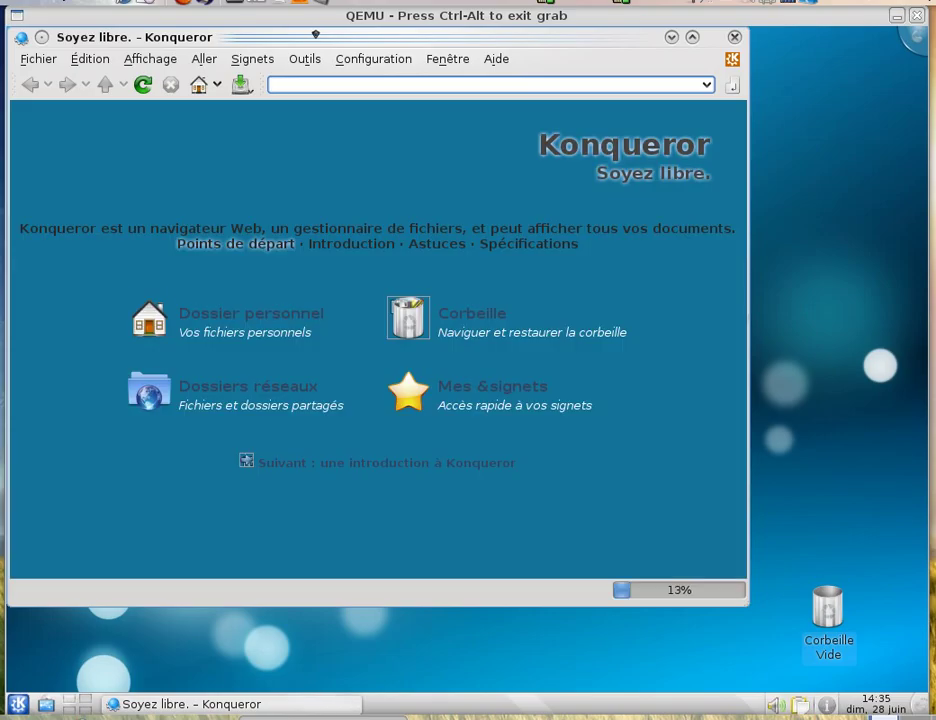
drag(315, 38, 403, 85)
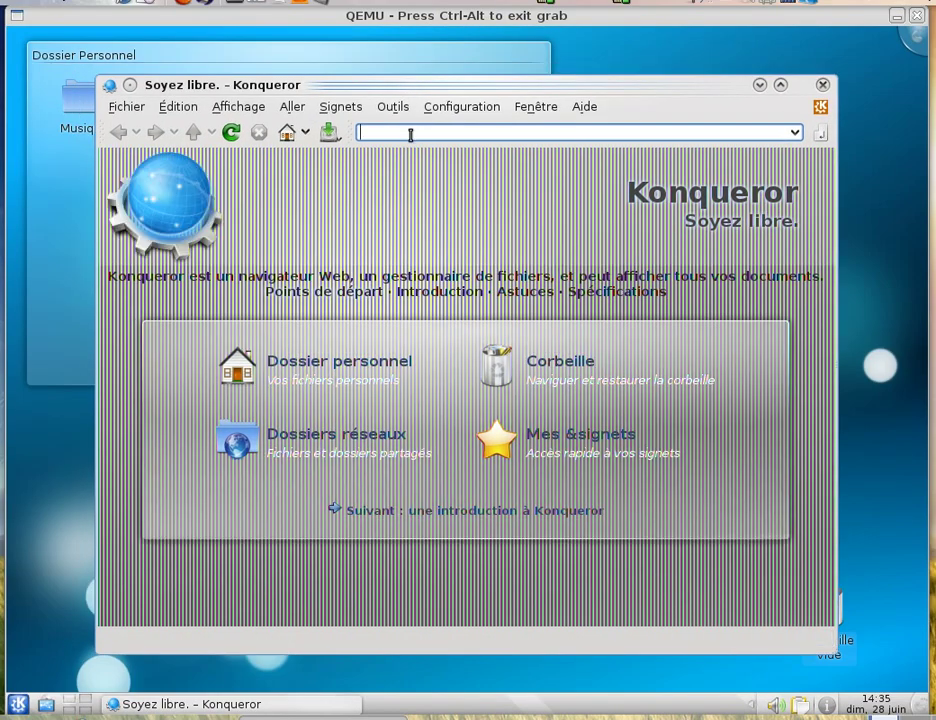
Load the Acid3 test page at acid3.acidtests.org and dismiss the completed-job notification
text(aci)
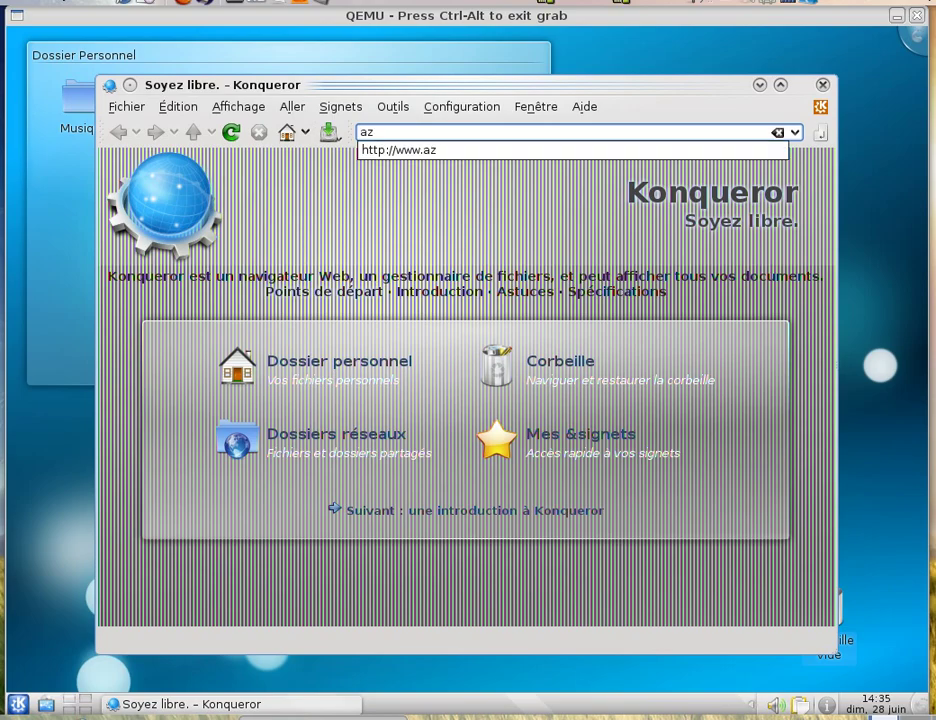
text(d3.acoidtests.org)
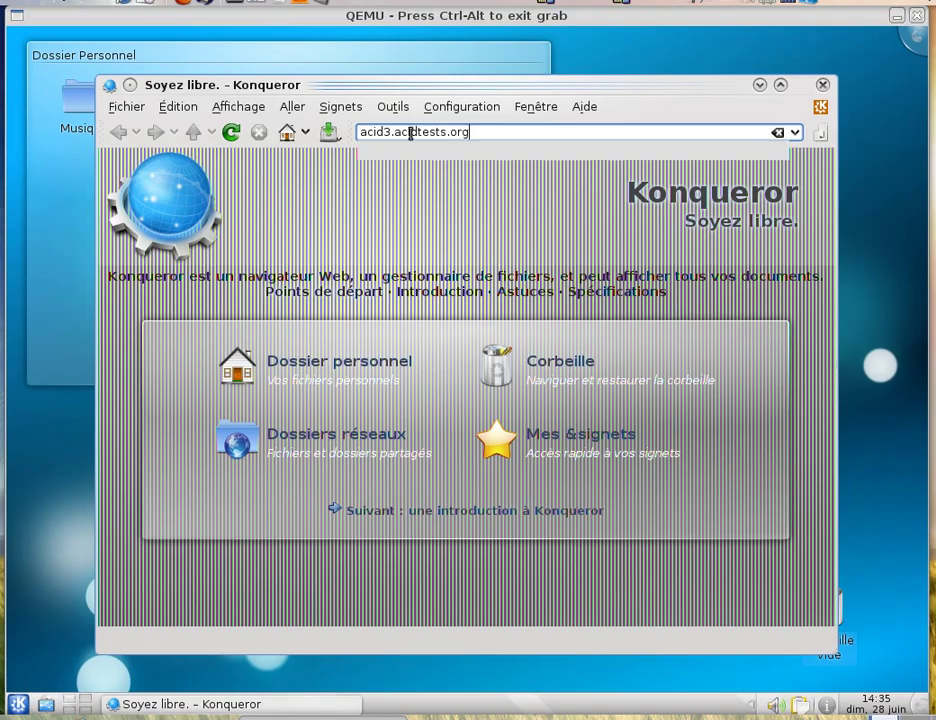
key(Return)
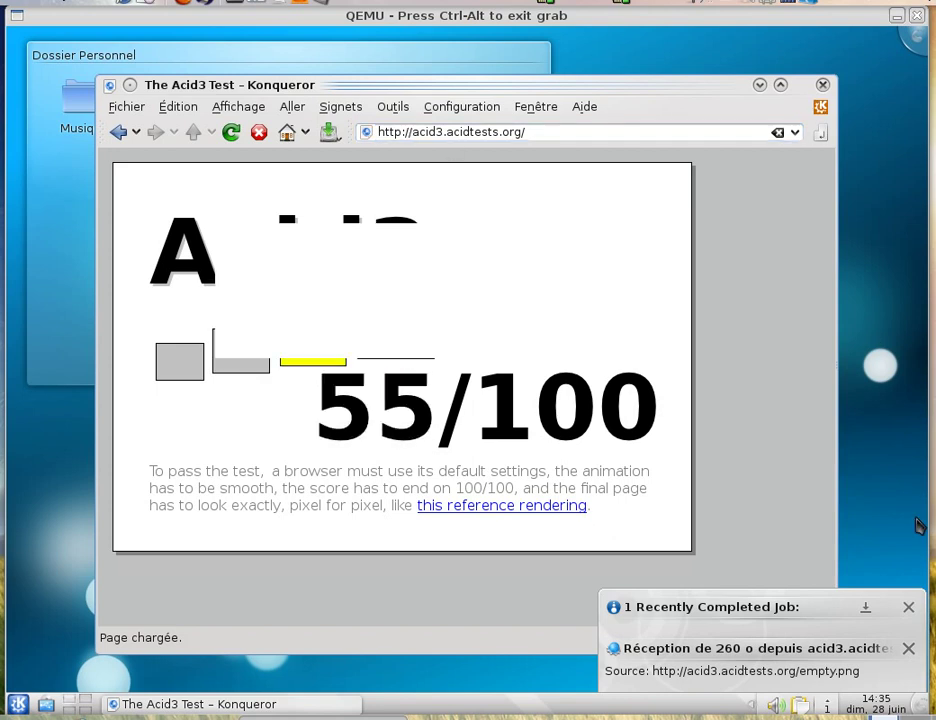
click(908, 609)
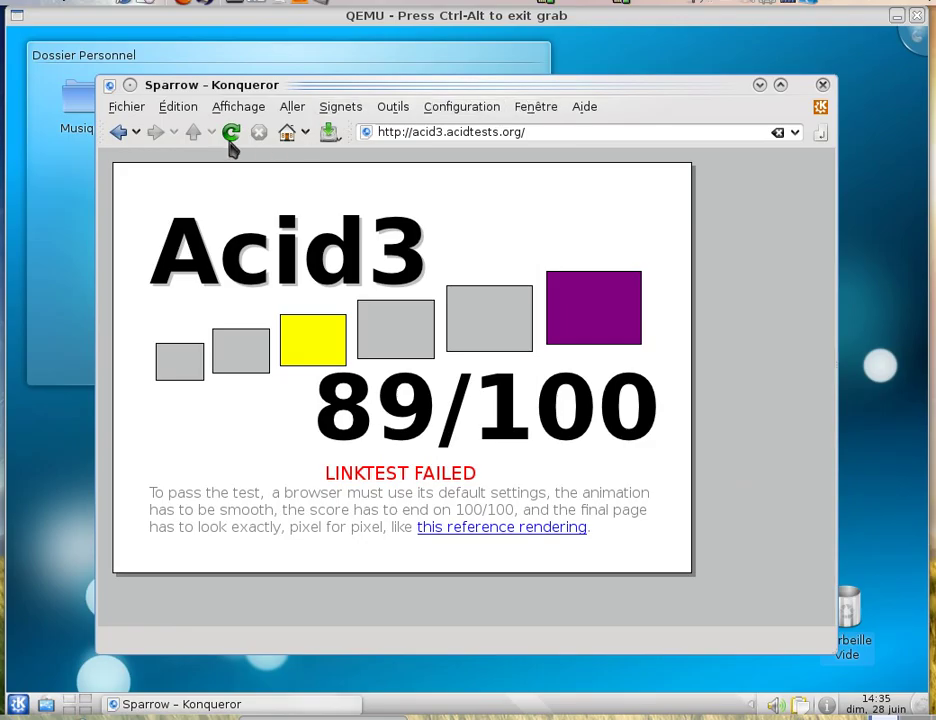
Check Konqueror's version information, then close the browser
click(583, 108)
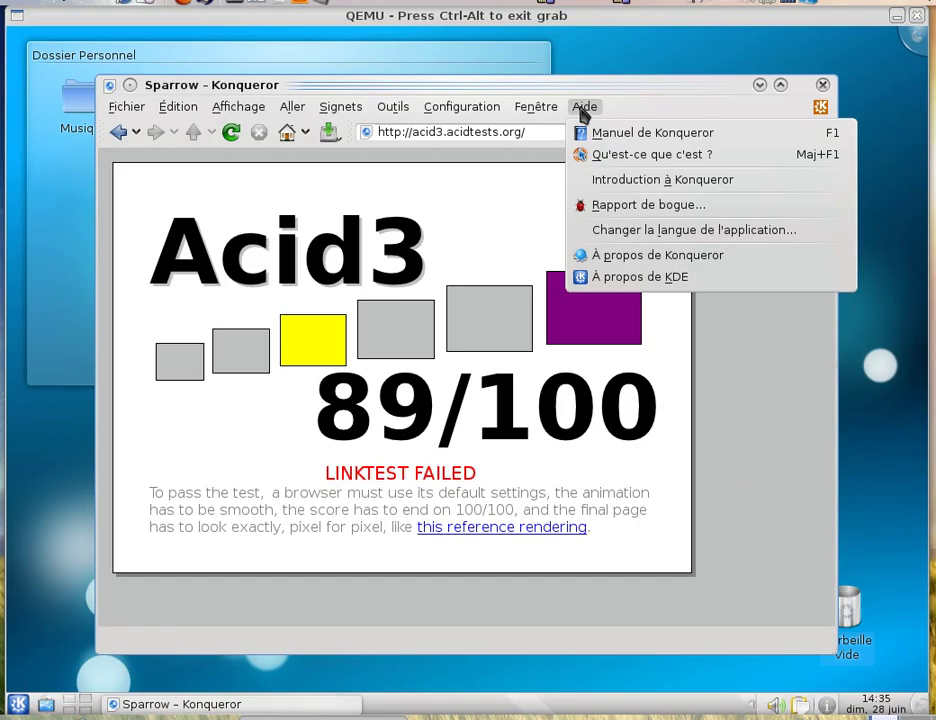
click(615, 255)
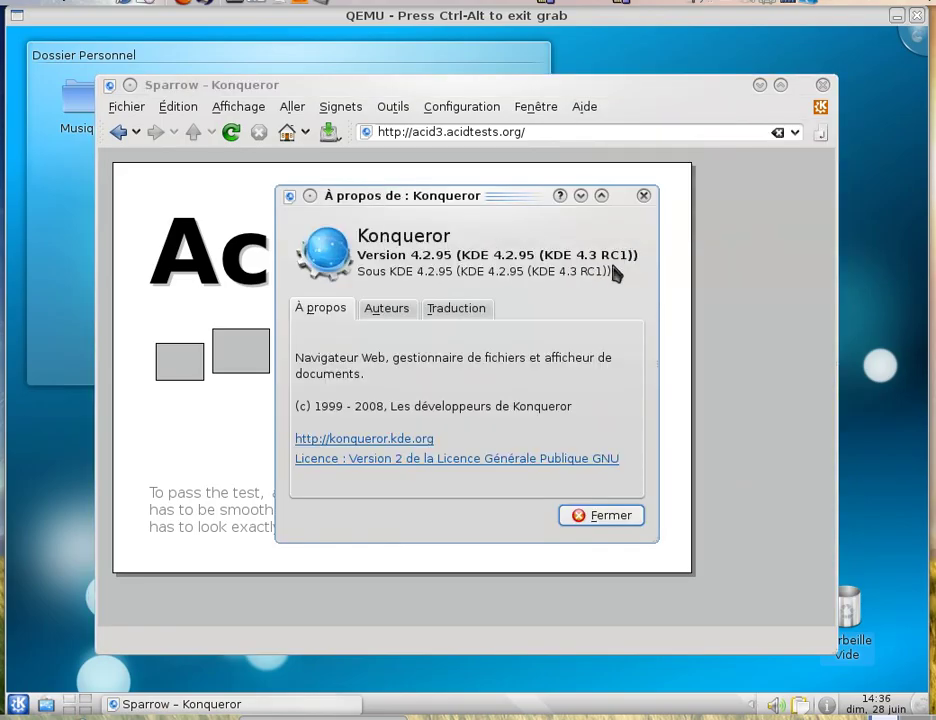
click(643, 195)
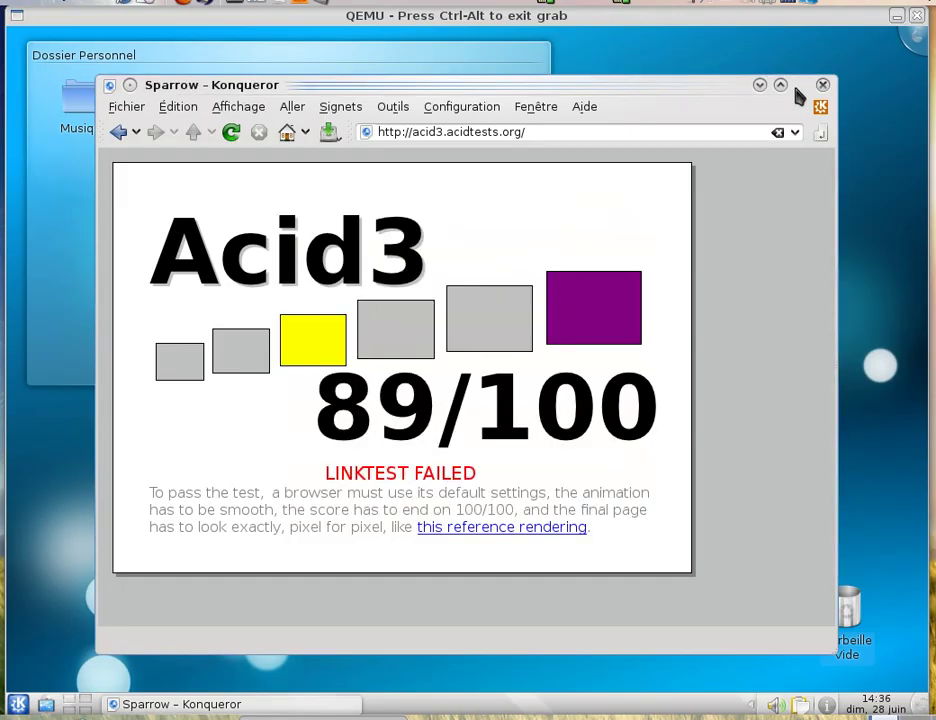
click(822, 86)
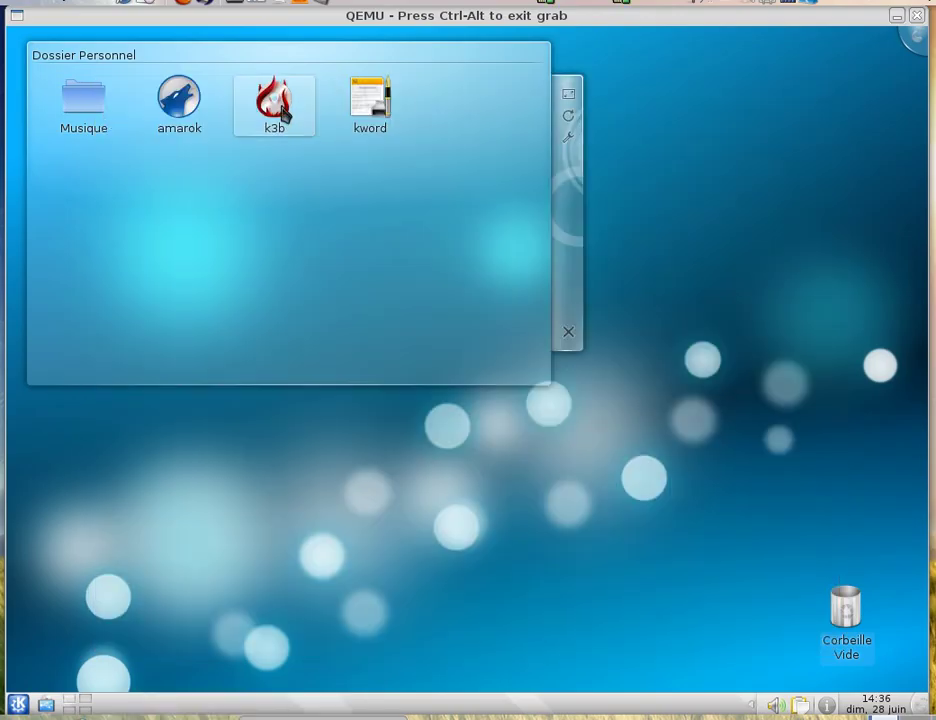
Switch to Amarok and play the Listen album from "Struttin'", skipping ahead to "Alone"
click(174, 113)
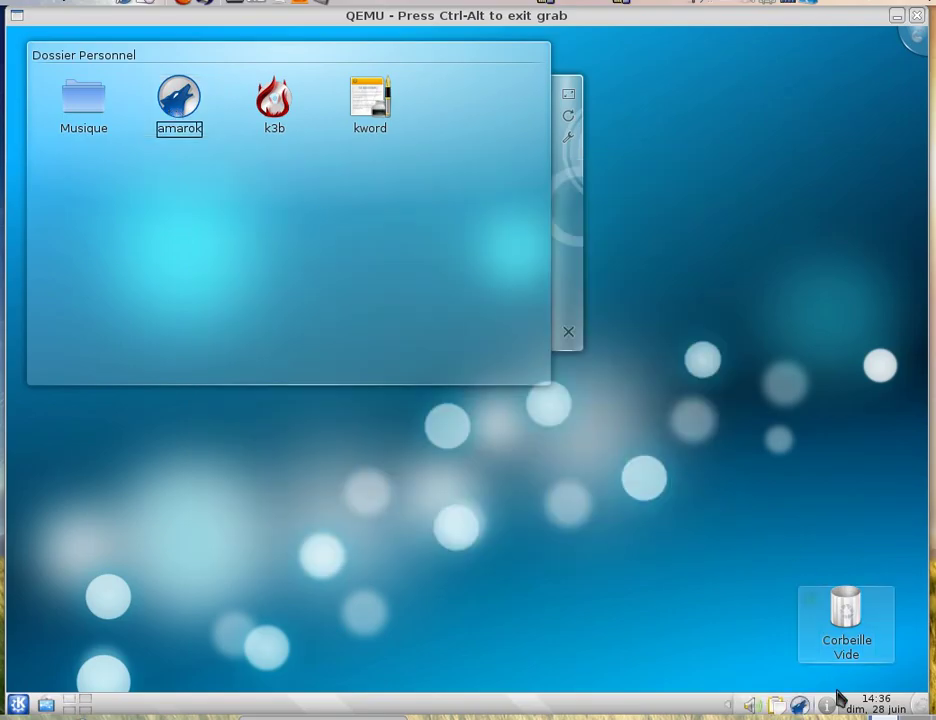
click(806, 708)
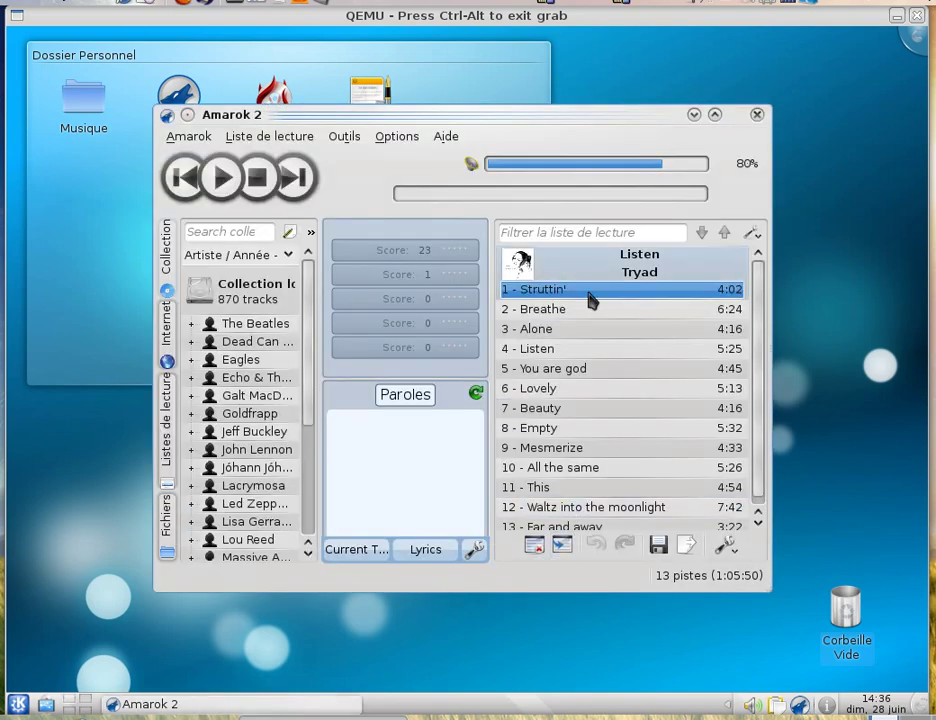
double_click(576, 291)
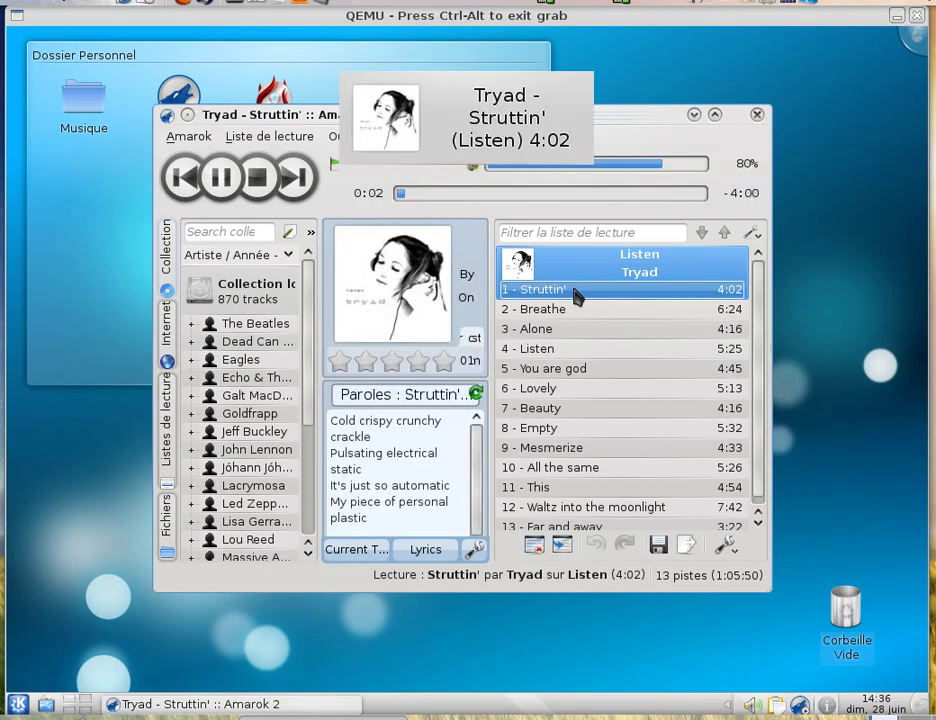
click(300, 178)
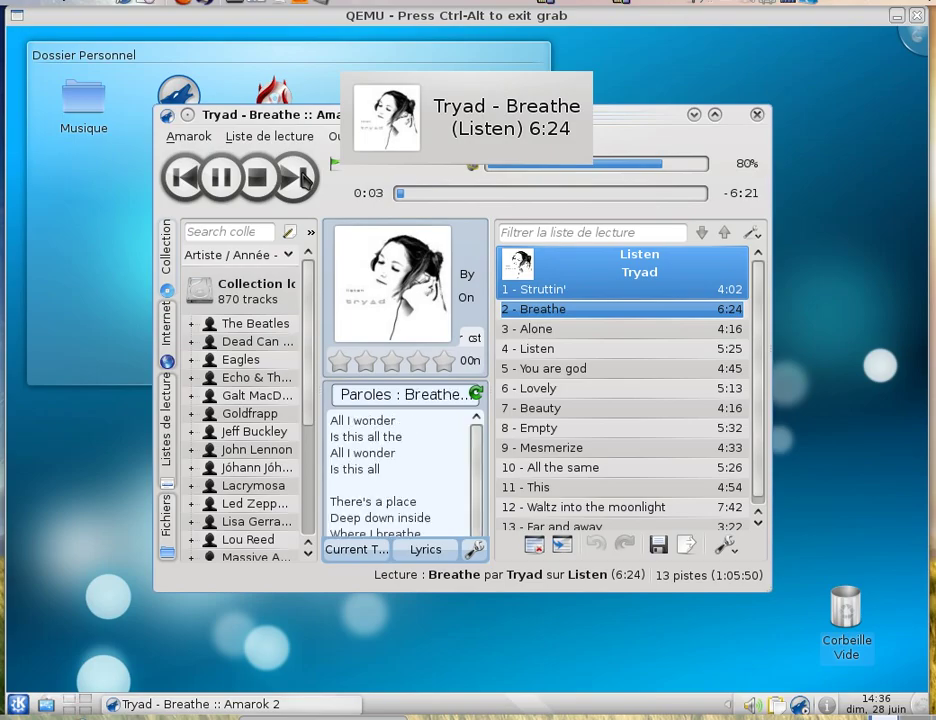
click(300, 178)
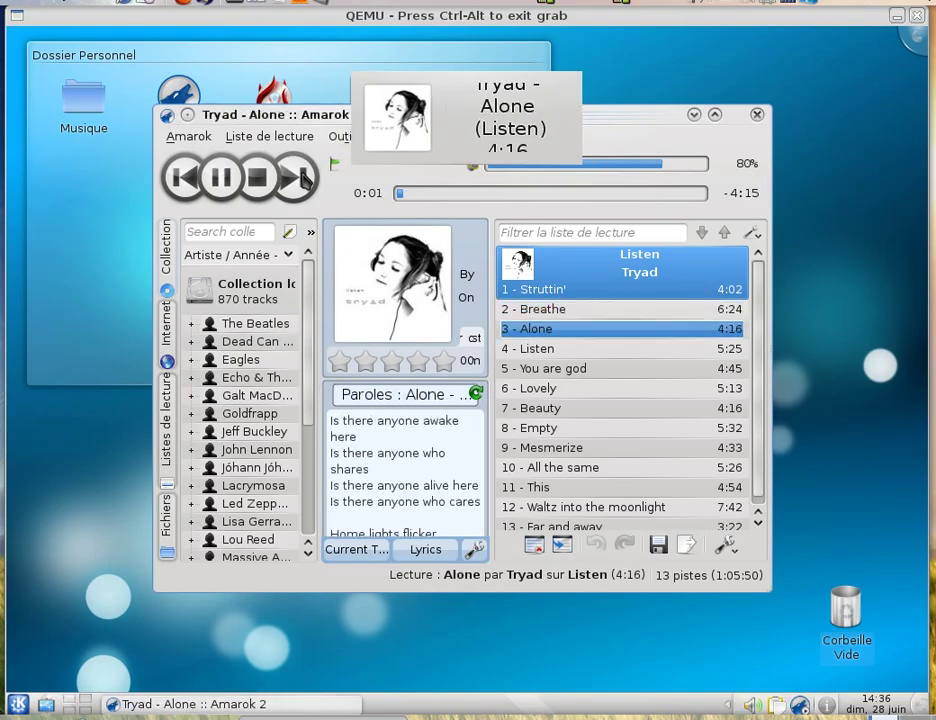
Add Roger Subirana's 2009 album The Dark Symphony from the collection to the playlist and play its title track
scroll(316, 512, down, 3)
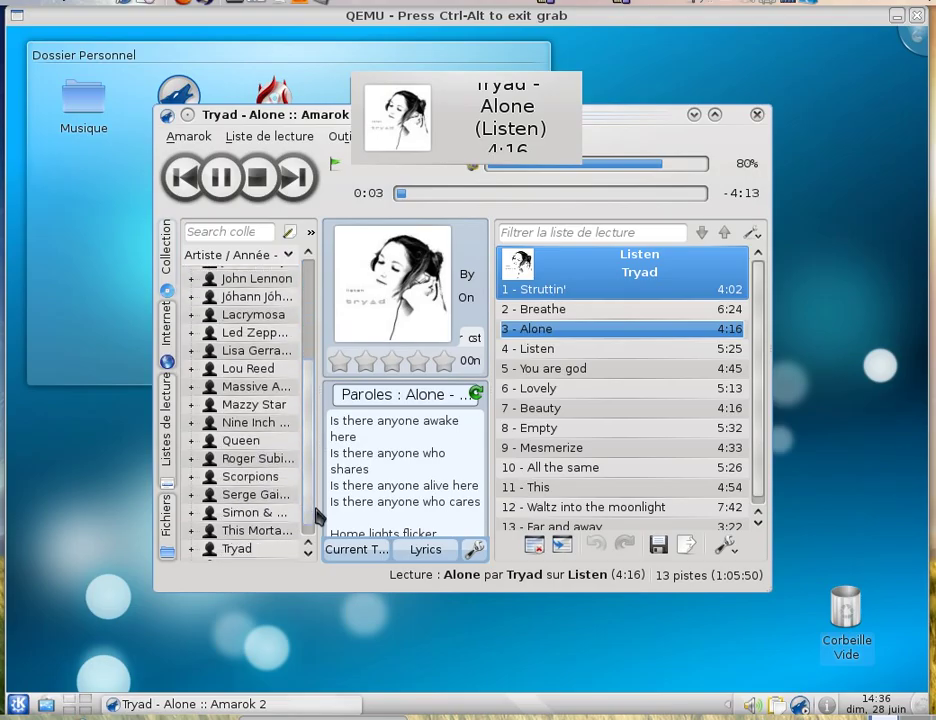
click(197, 460)
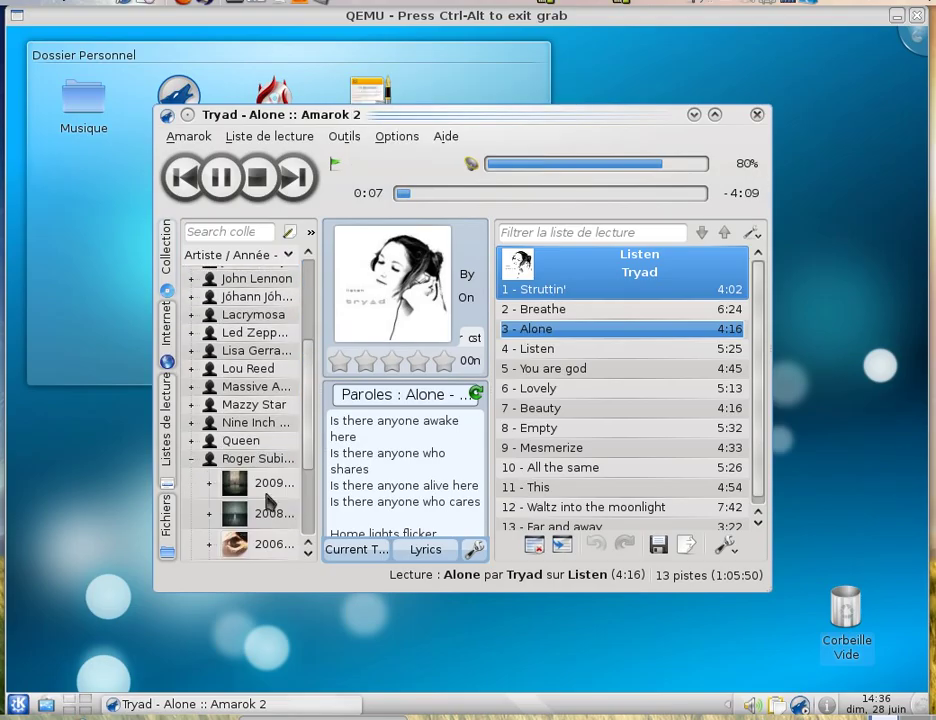
click(197, 460)
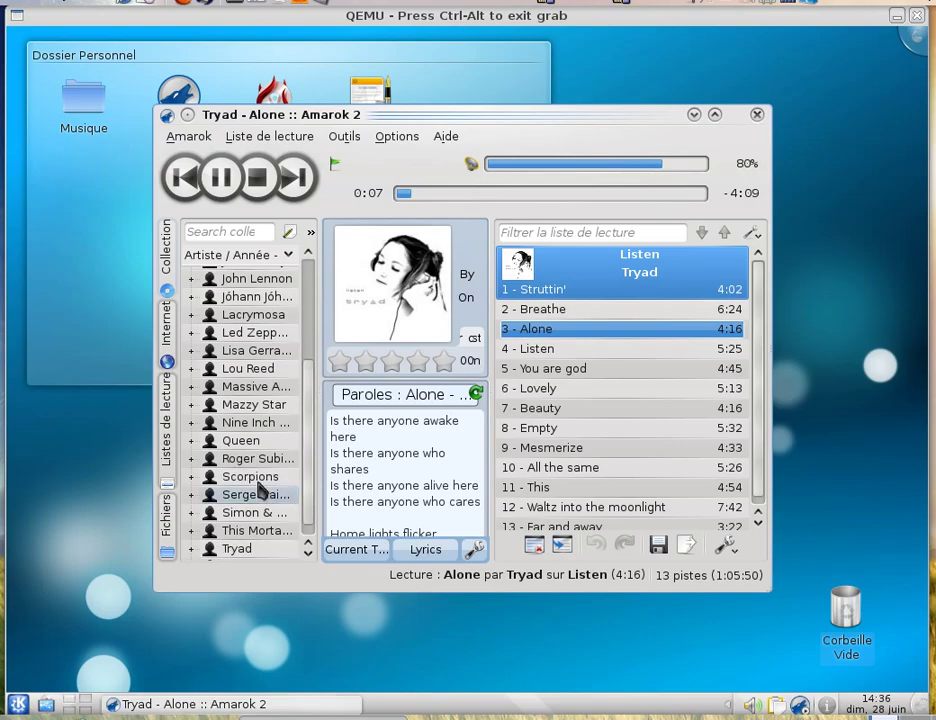
click(193, 460)
click(252, 487)
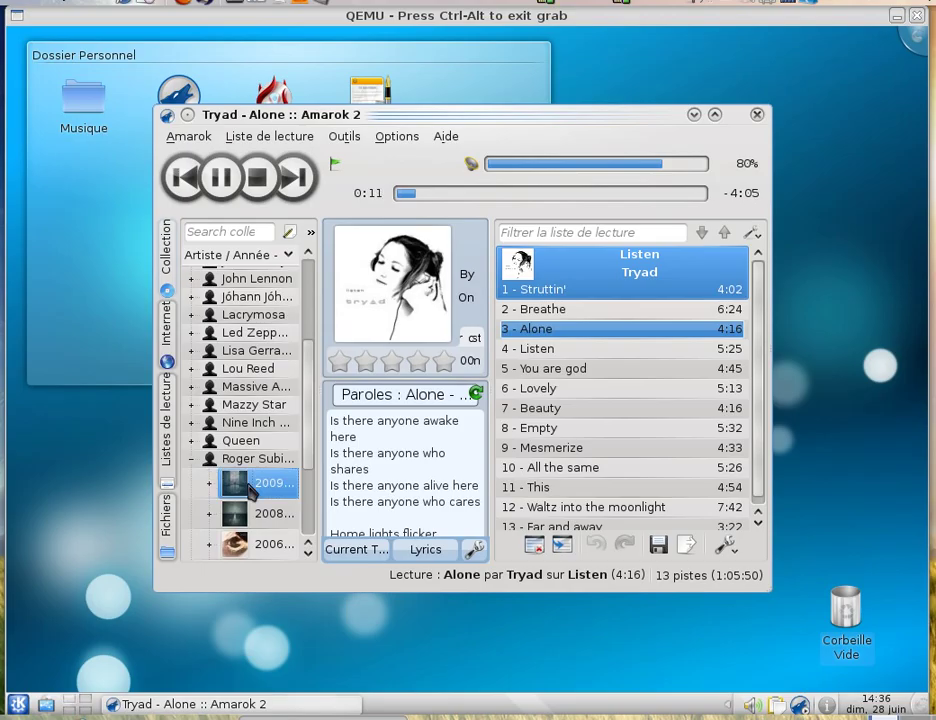
double_click(250, 487)
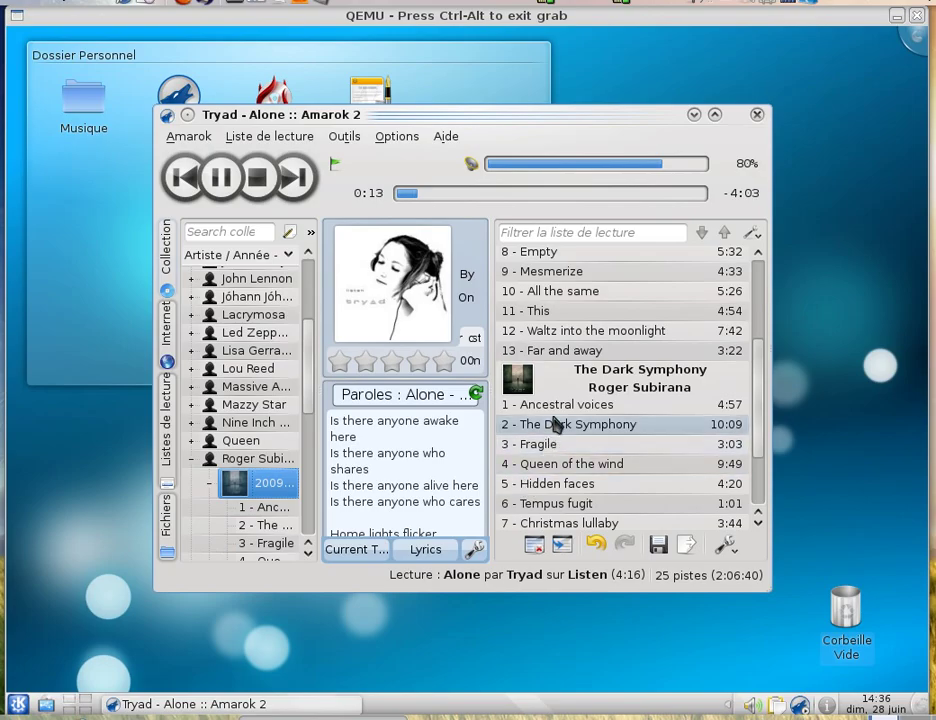
double_click(556, 424)
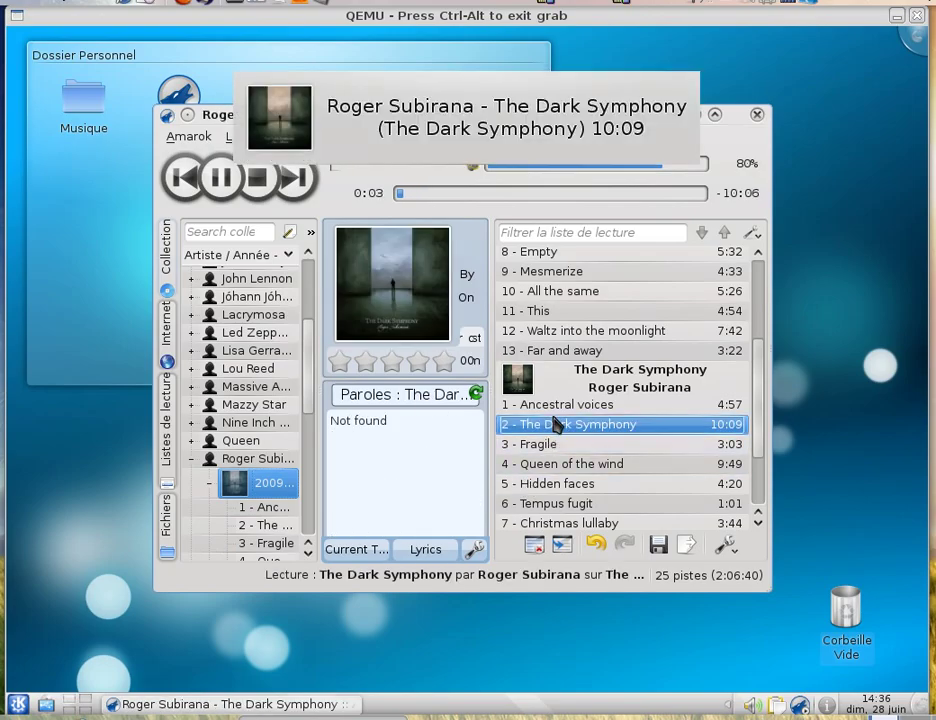
Close the Amarok window and quit the player completely, confirming the exit
click(757, 114)
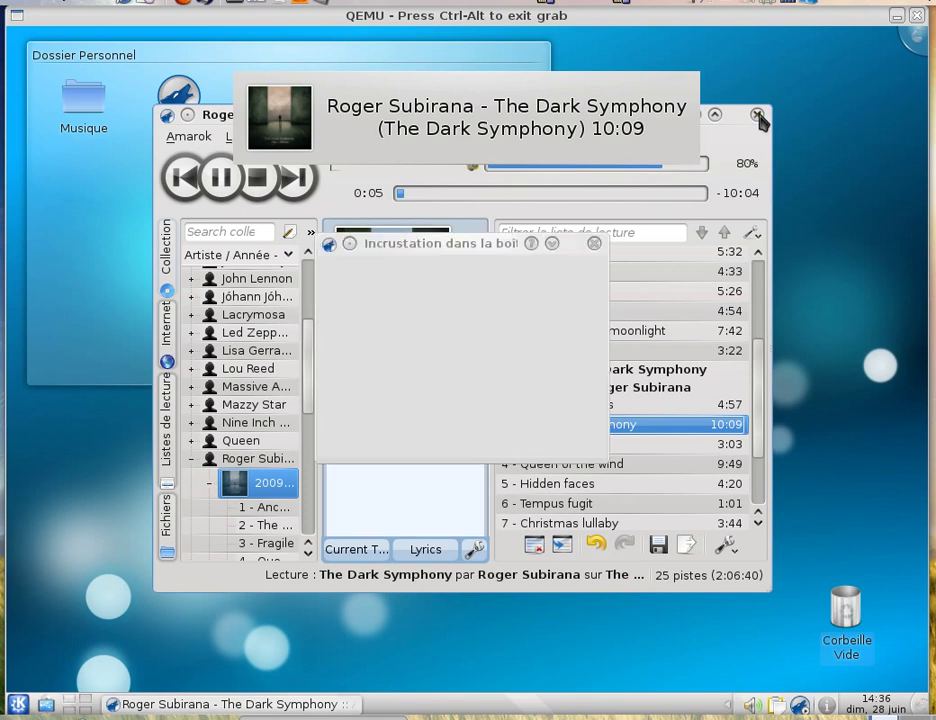
click(455, 403)
click(566, 437)
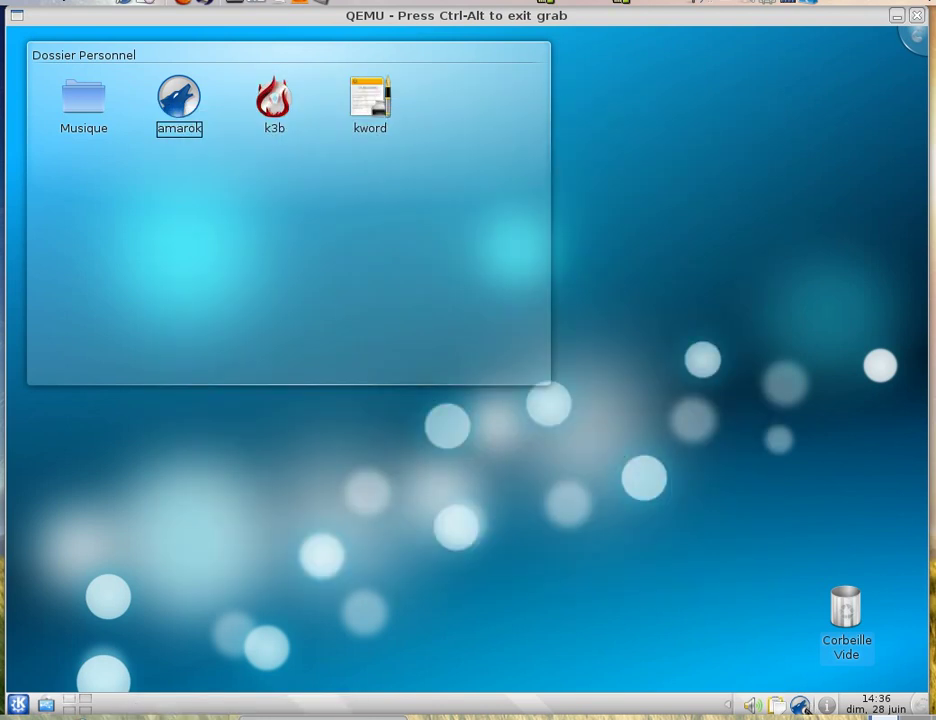
right_click(800, 705)
click(775, 692)
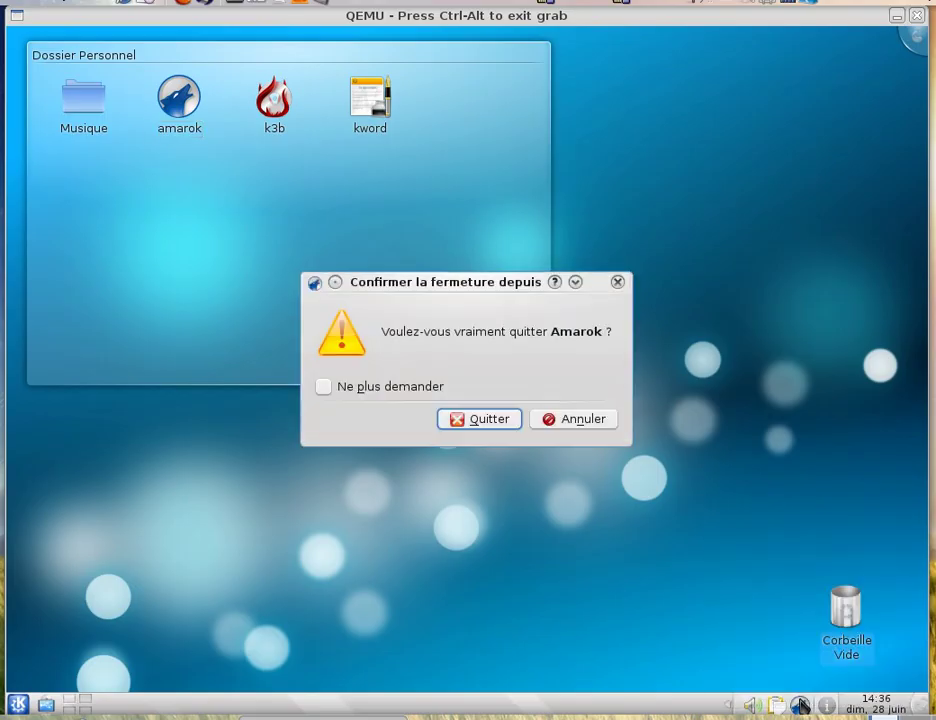
click(514, 422)
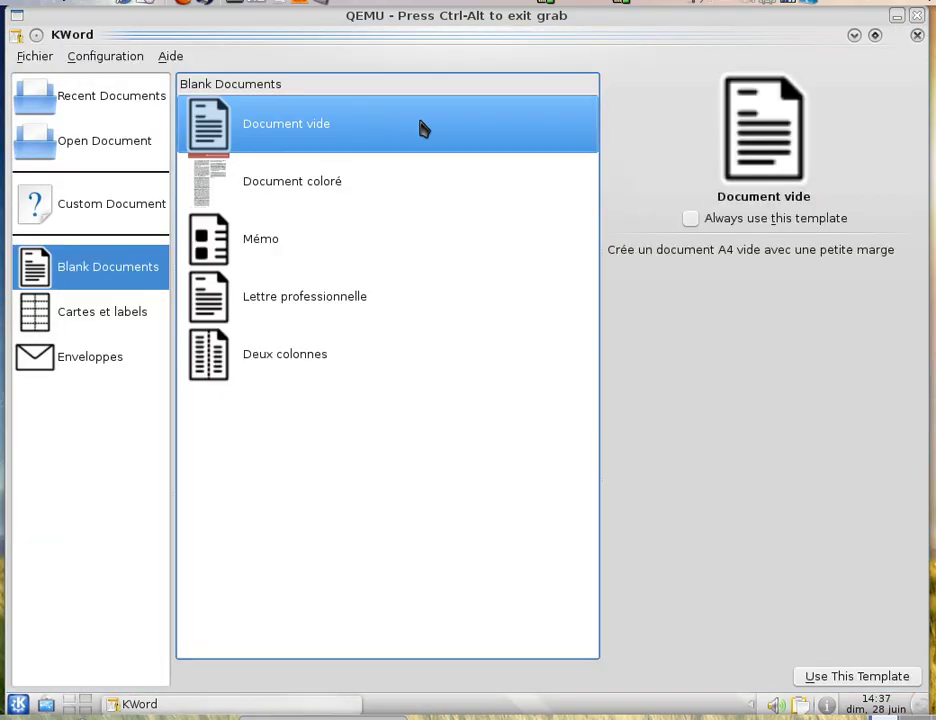
In KWord, create a document from the Document vide template and enter "Un petit texte saisit avec KWord 2.0." as the first paragraph
click(825, 675)
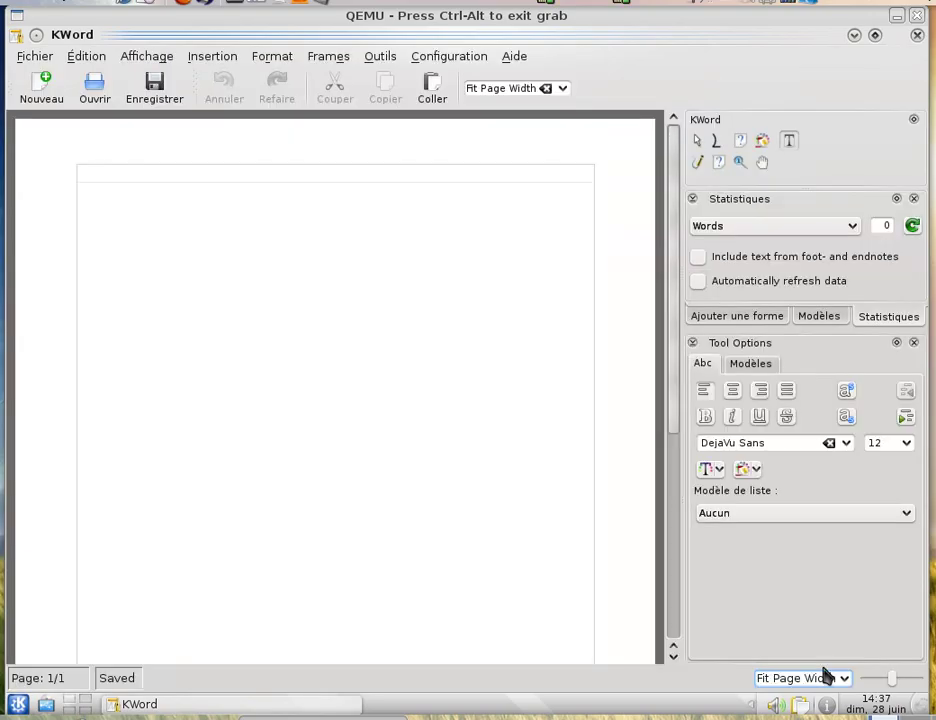
text(Un petit texte saisit)
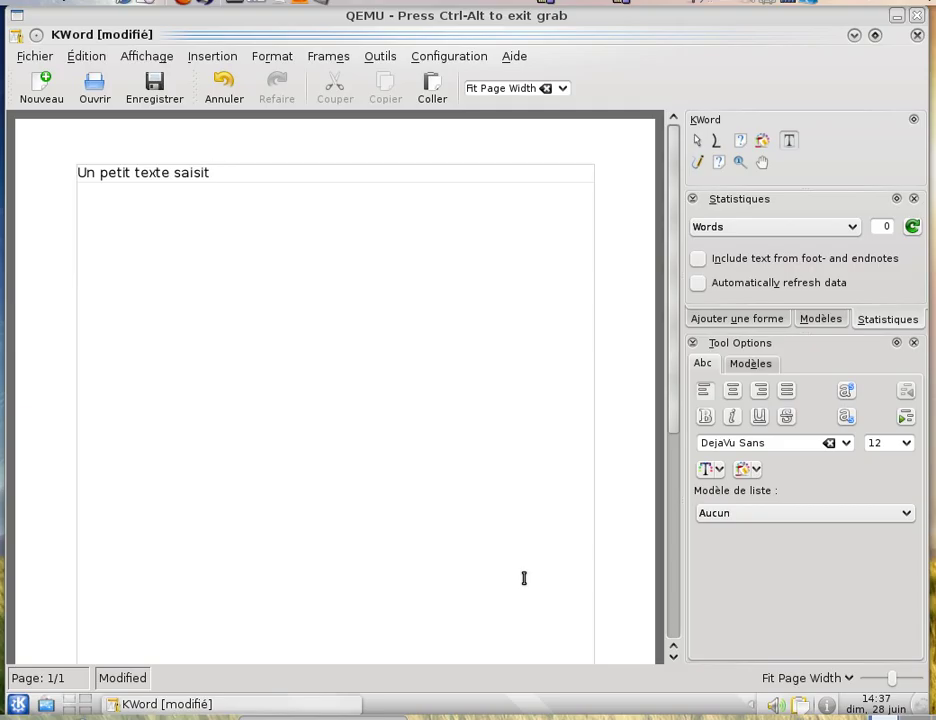
text( avec KWord 2.0.)
key(Return)
Write "On est quand meme encore loin d'OpenOffice.org." as the second paragraph, correcting typing mistakes
text(On es)
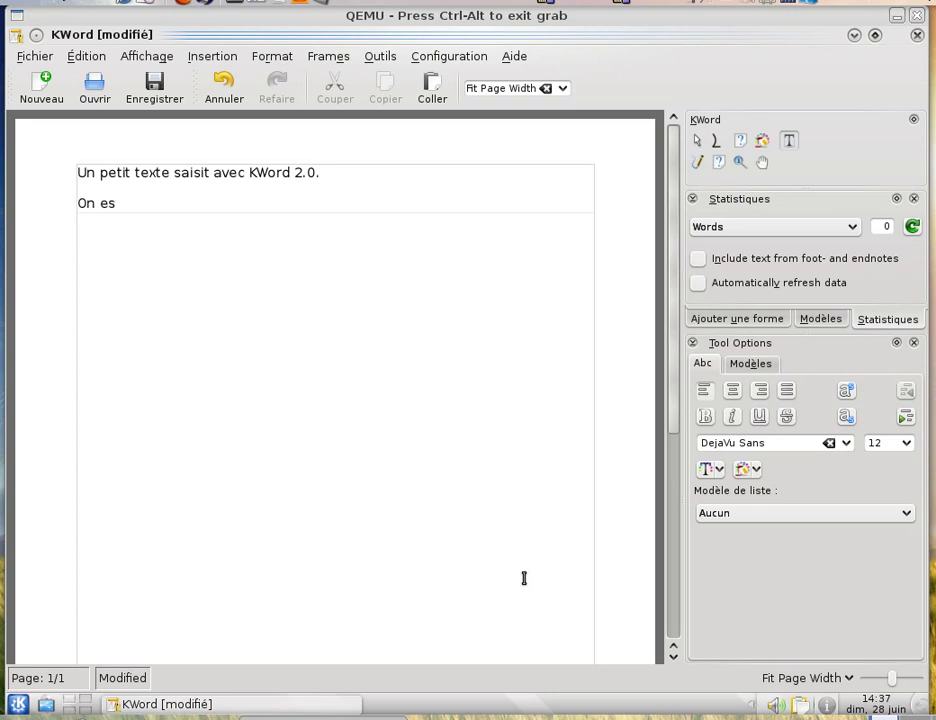
text(t quand mçeme)
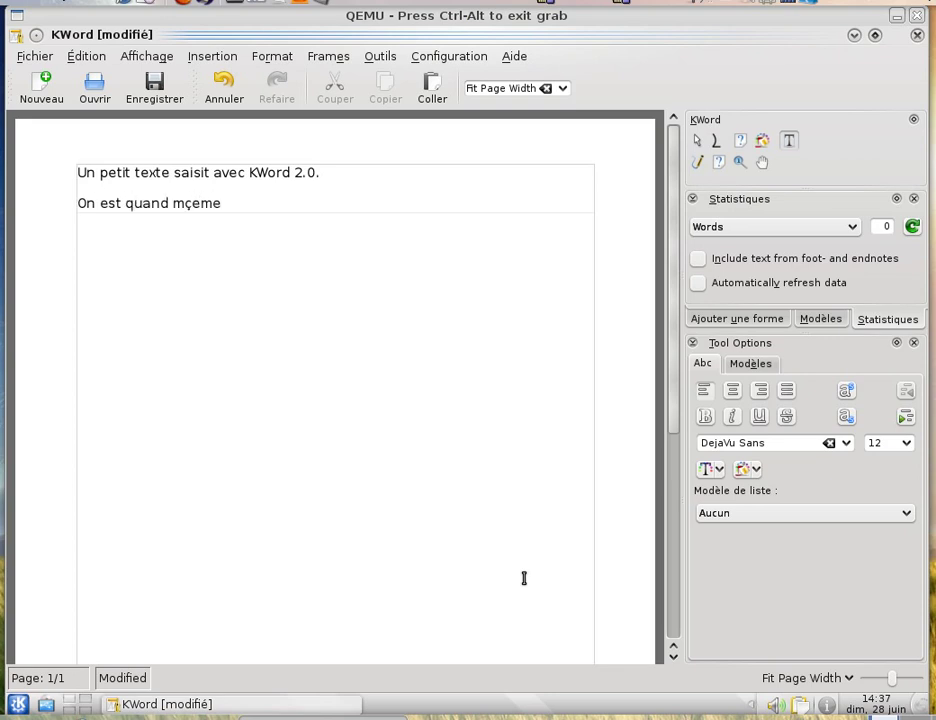
key(BackSpace)
key(BackSpace)
key(BackSpace)
text(çem)
key(BackSpace)
key(BackSpace)
key(BackSpace)
text(çe)
key(BackSpace)
key(BackSpace)
text(eme encore loin de 0)
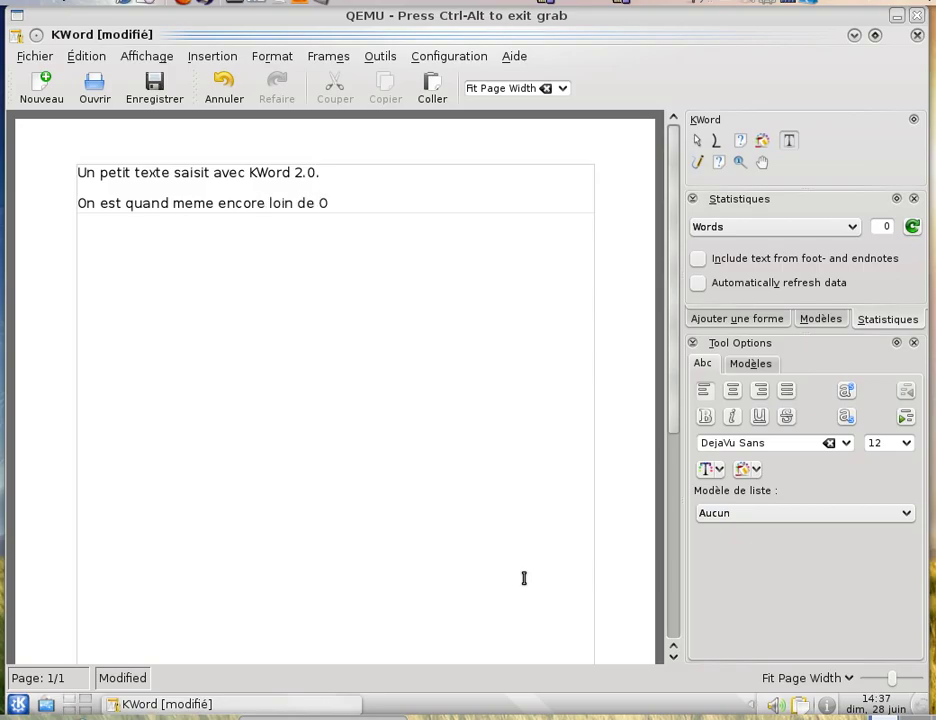
key(BackSpace)
key(BackSpace)
key(BackSpace)
text('OpenOffice.org.)
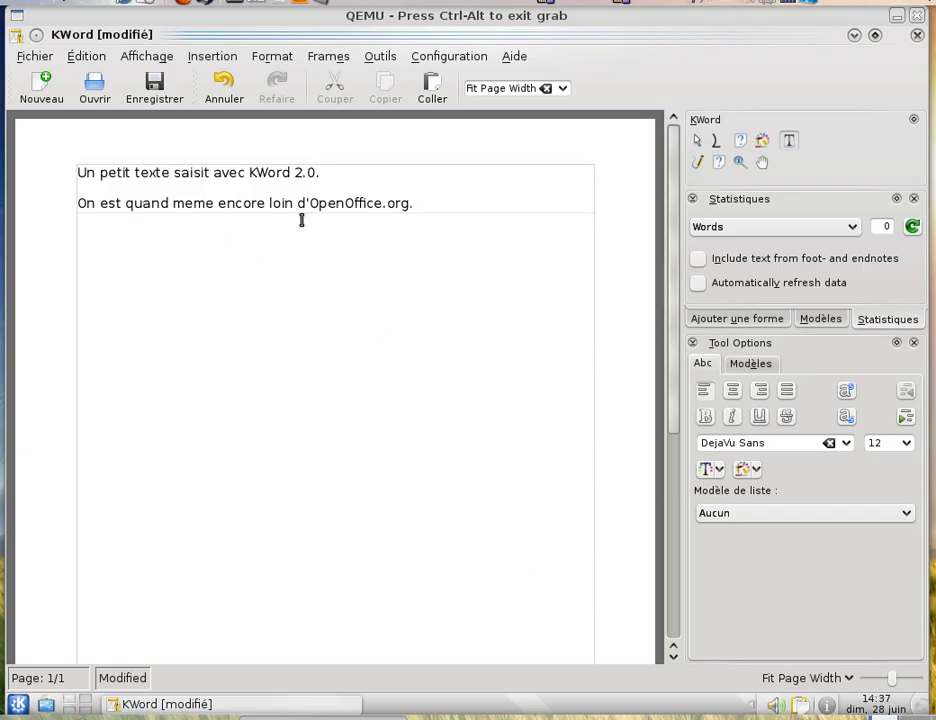
Make the word "loin" in the second paragraph bold
drag(269, 204, 296, 204)
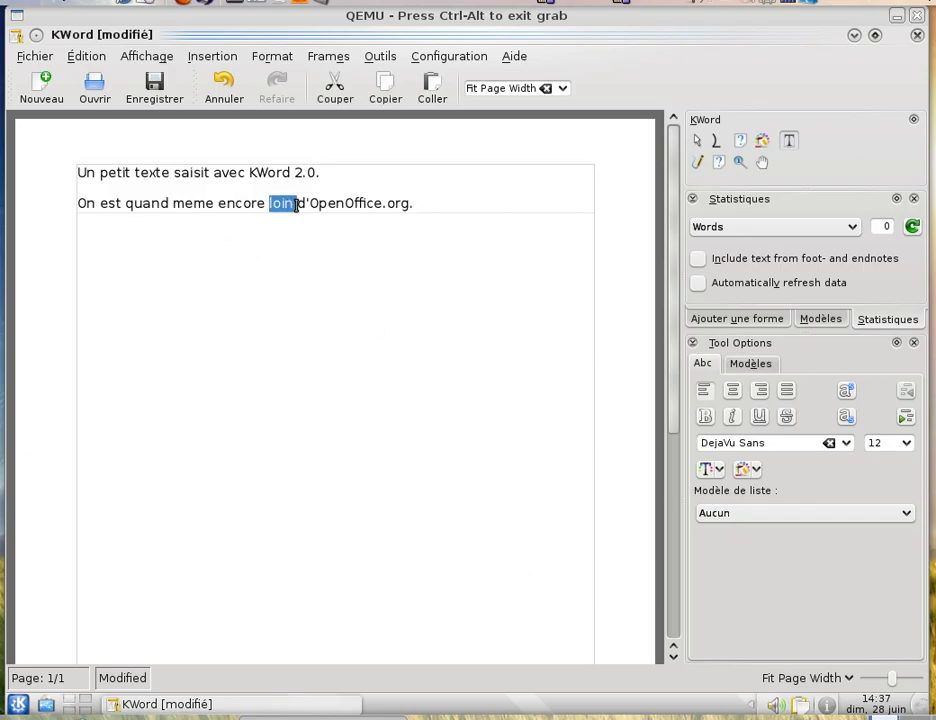
click(706, 417)
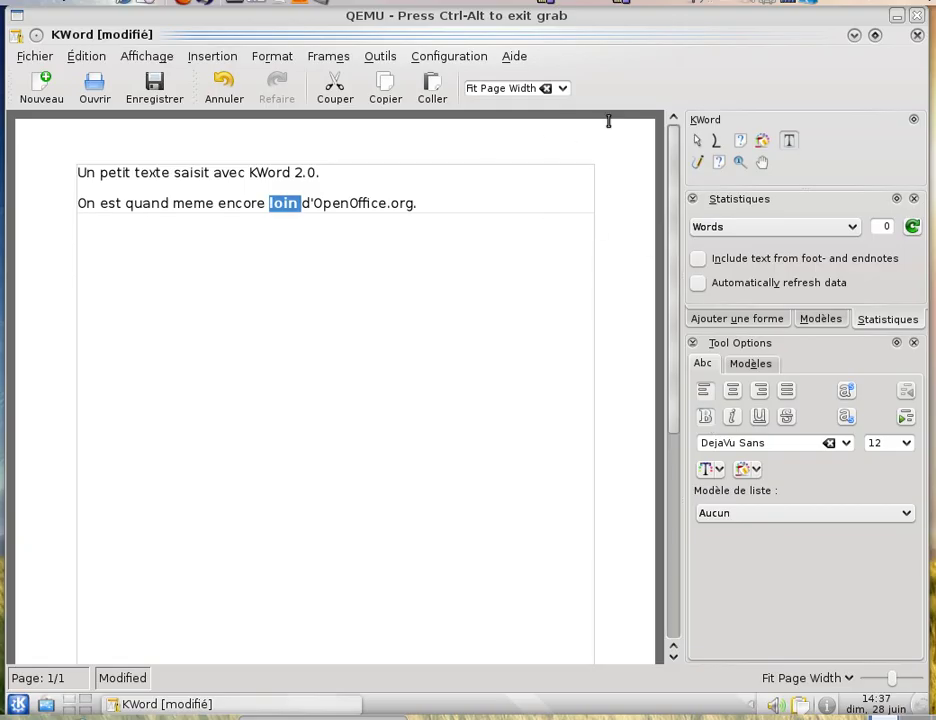
Close KWord without saving the document and launch K3b, dismissing its tip of the day
click(917, 36)
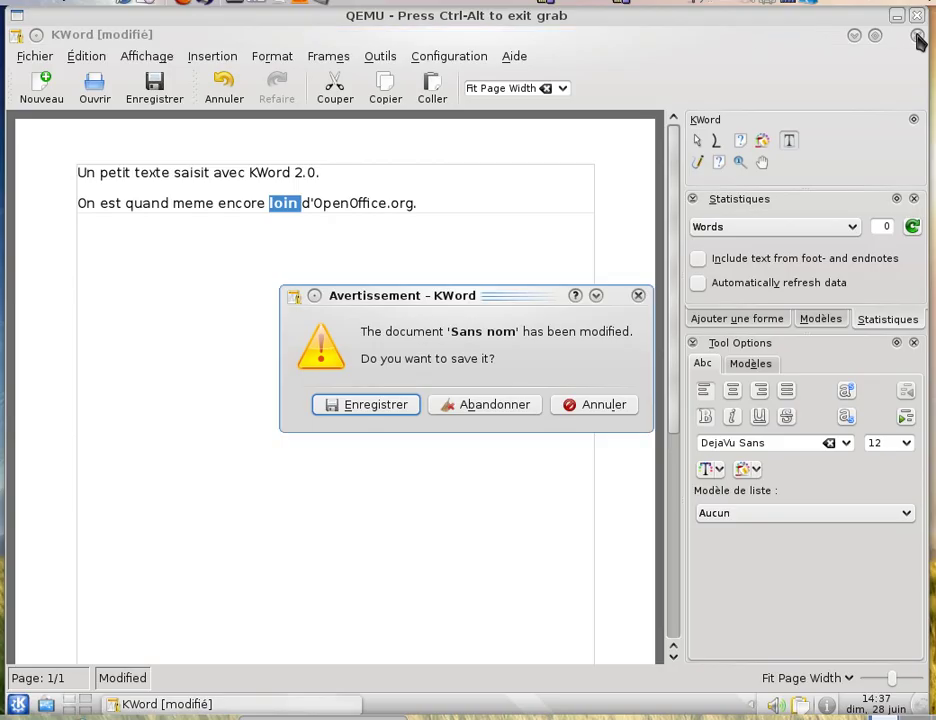
click(490, 405)
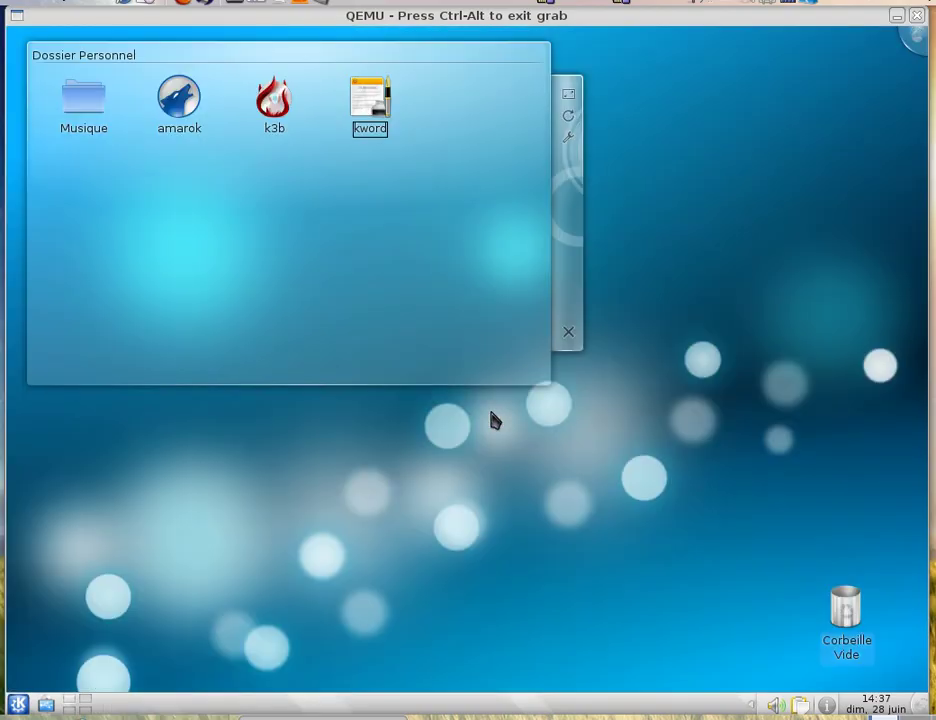
click(274, 100)
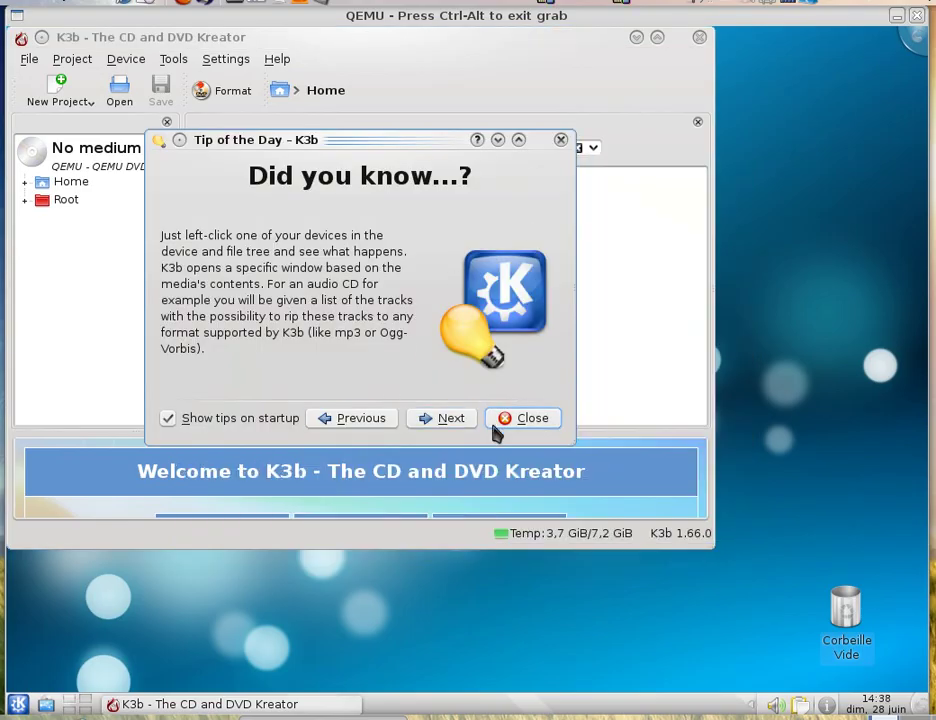
click(496, 423)
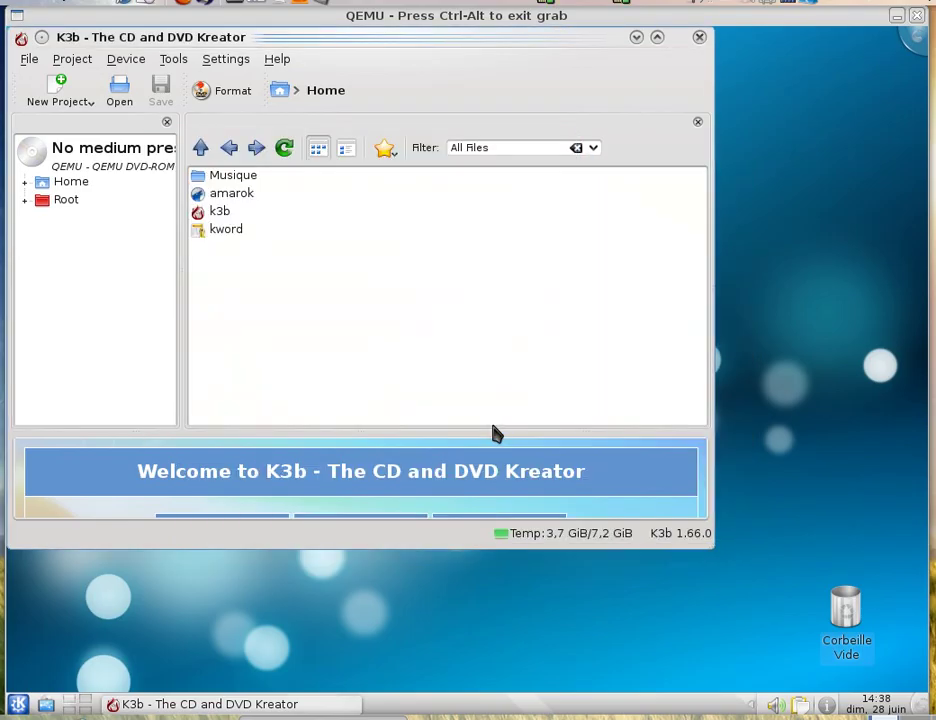
Check the version information in K3b's About dialog and quit K3b
click(280, 62)
click(309, 233)
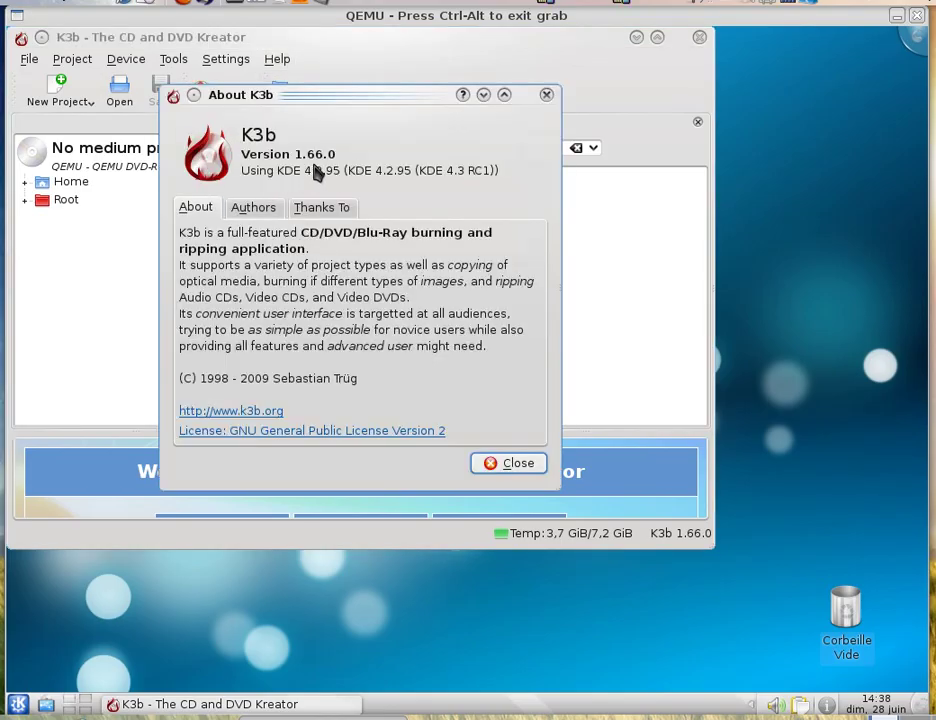
click(546, 96)
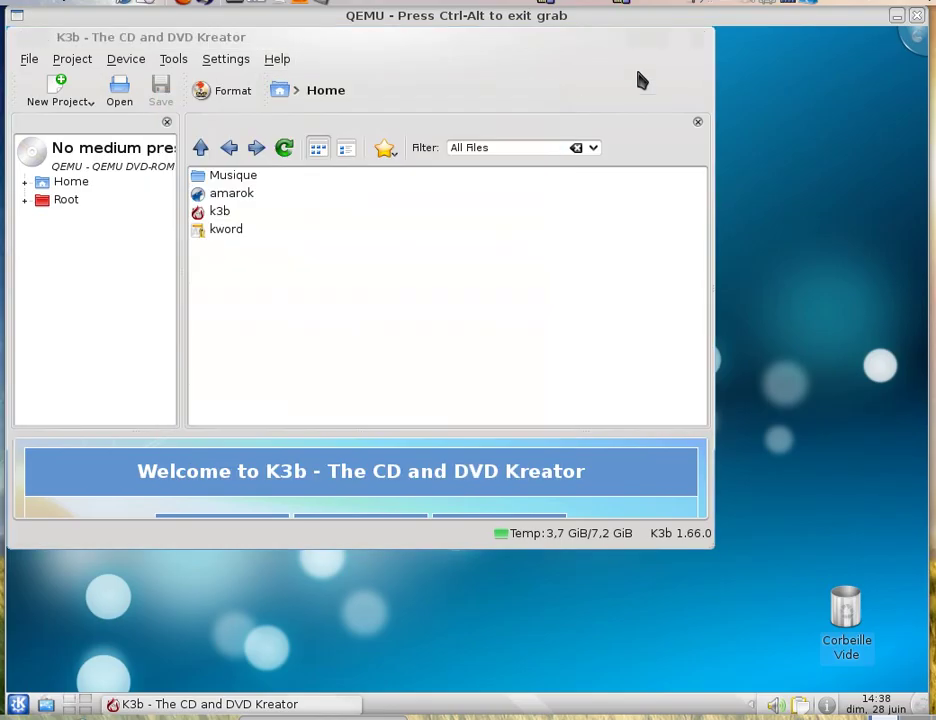
click(699, 37)
Add the Station météo LCD plasmoid to the desktop and close the plasmoid list
mouse_move(912, 47)
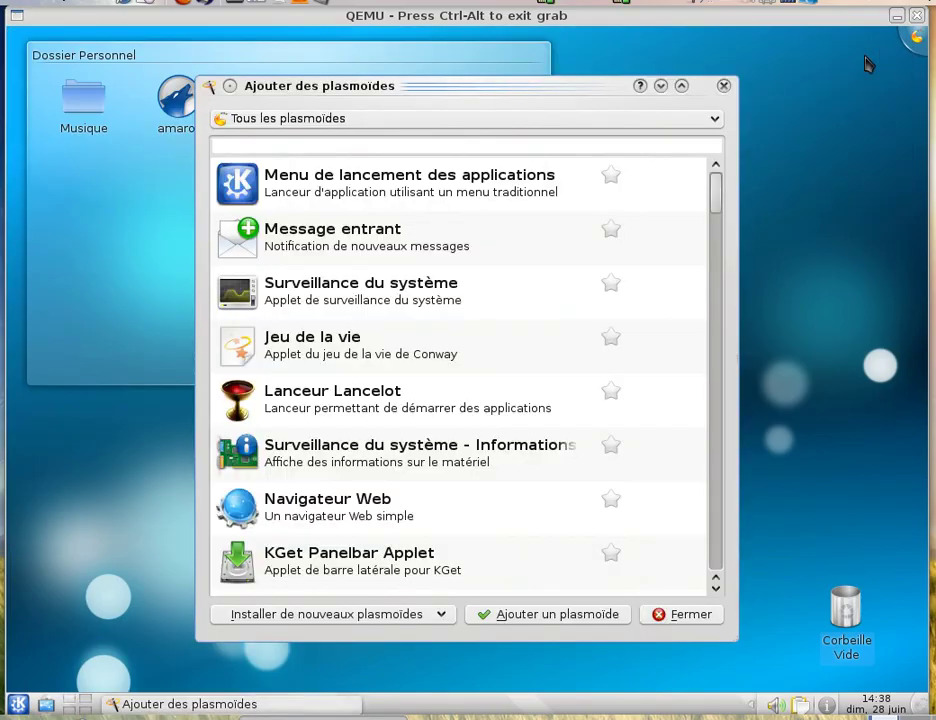
scroll(614, 259, down, 5)
scroll(612, 258, down, 5)
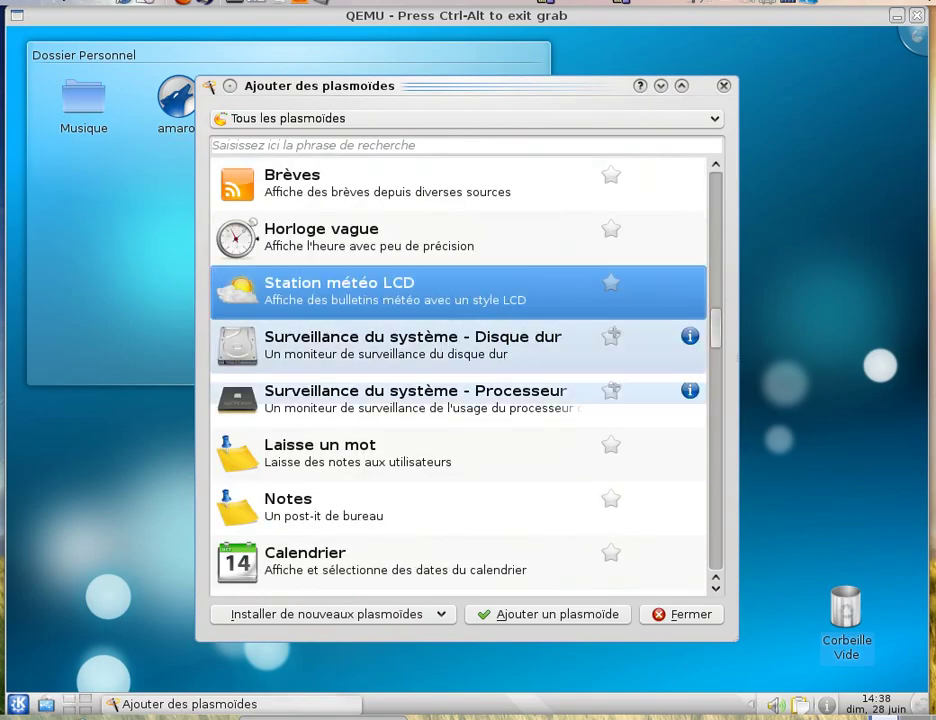
click(508, 614)
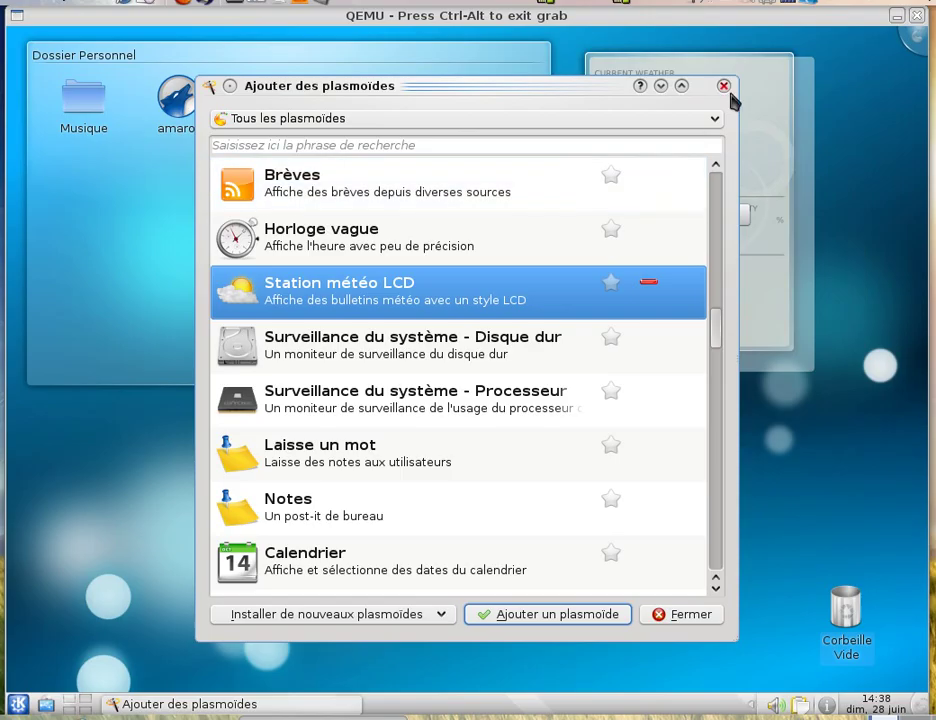
click(723, 85)
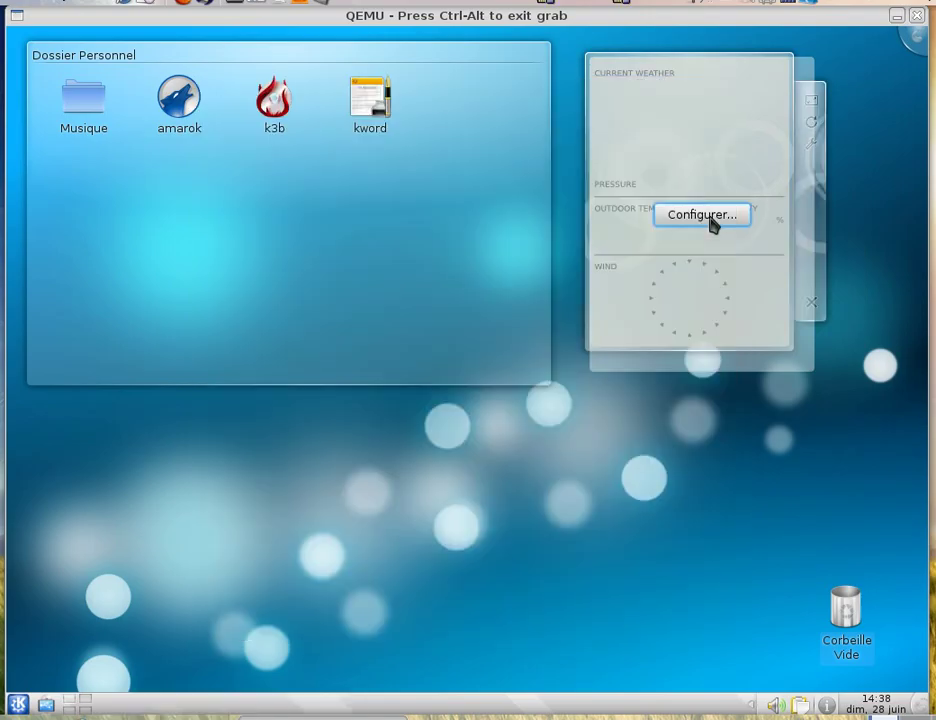
Configure the LCD weather station to show the weather for Bordeaux, using the Météo de la BBC venant du UK MET Office provider
click(712, 220)
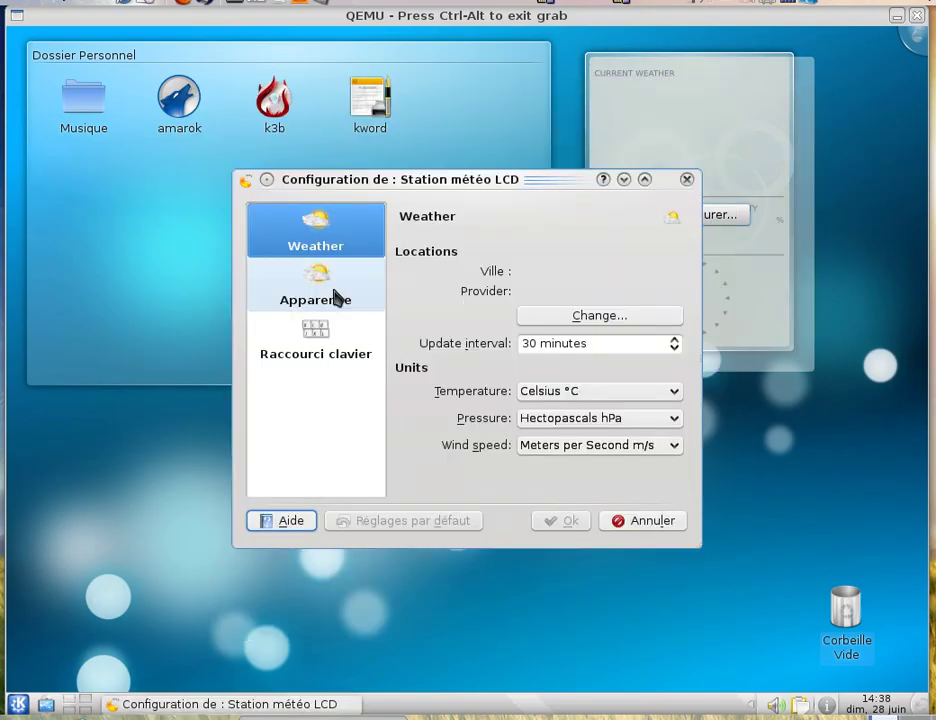
click(575, 318)
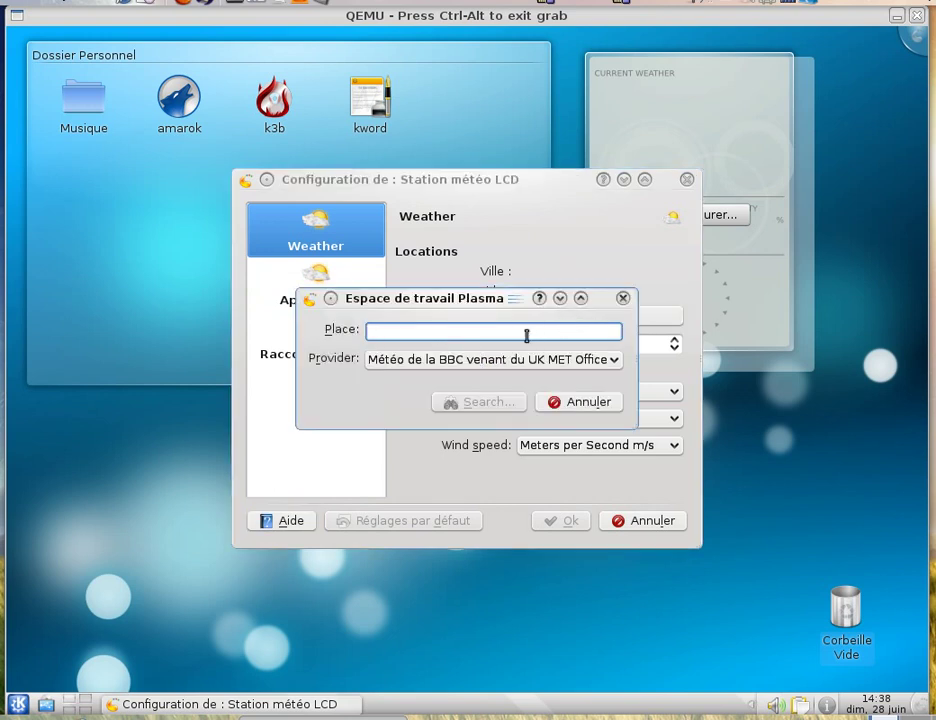
text(Bordeau)
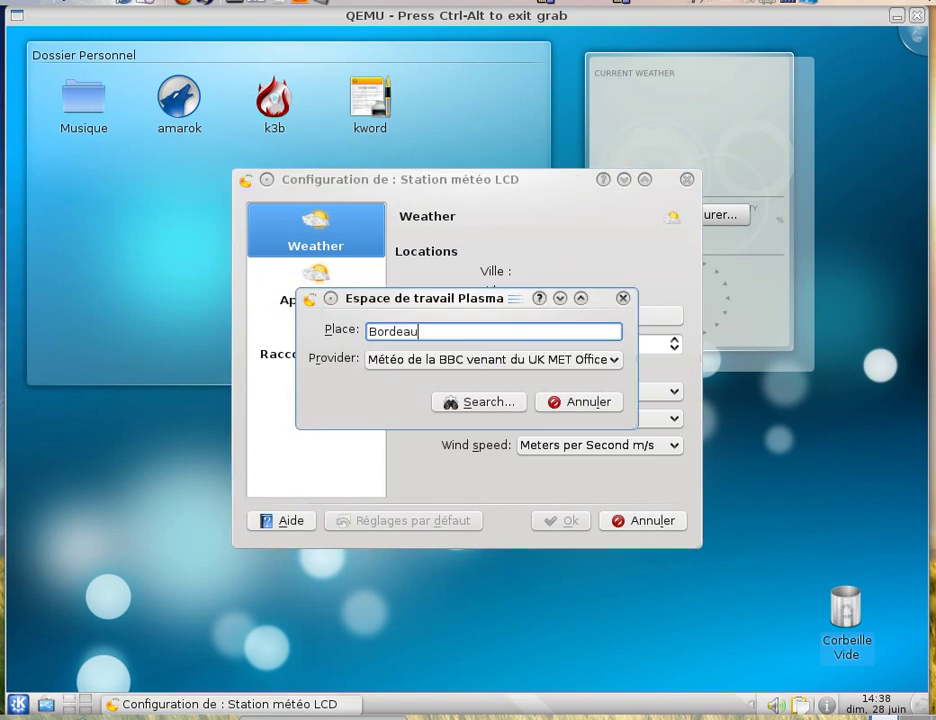
key(Return)
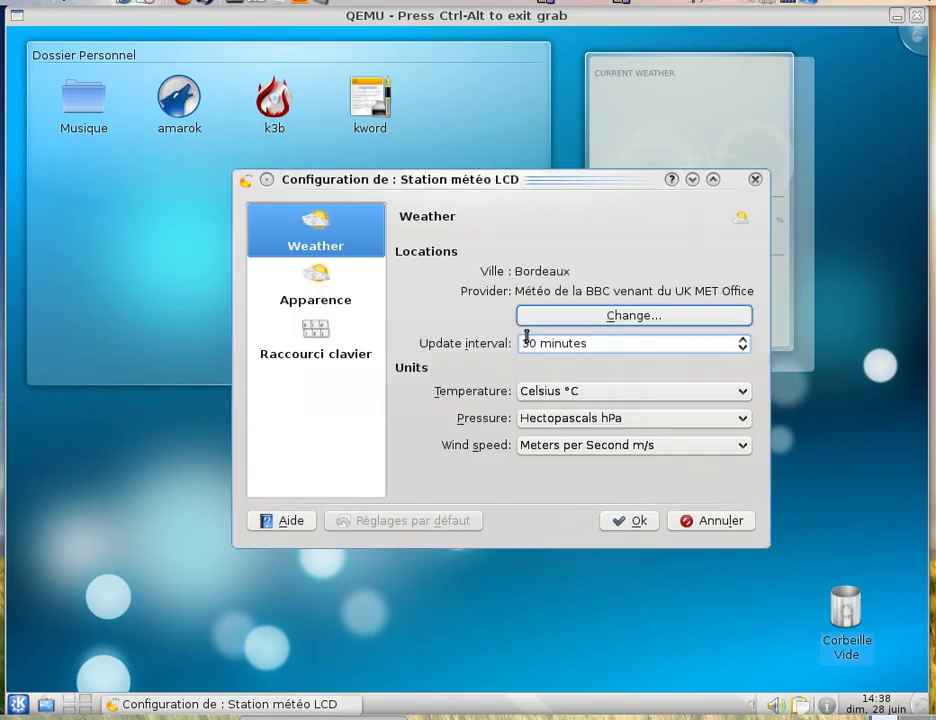
click(617, 525)
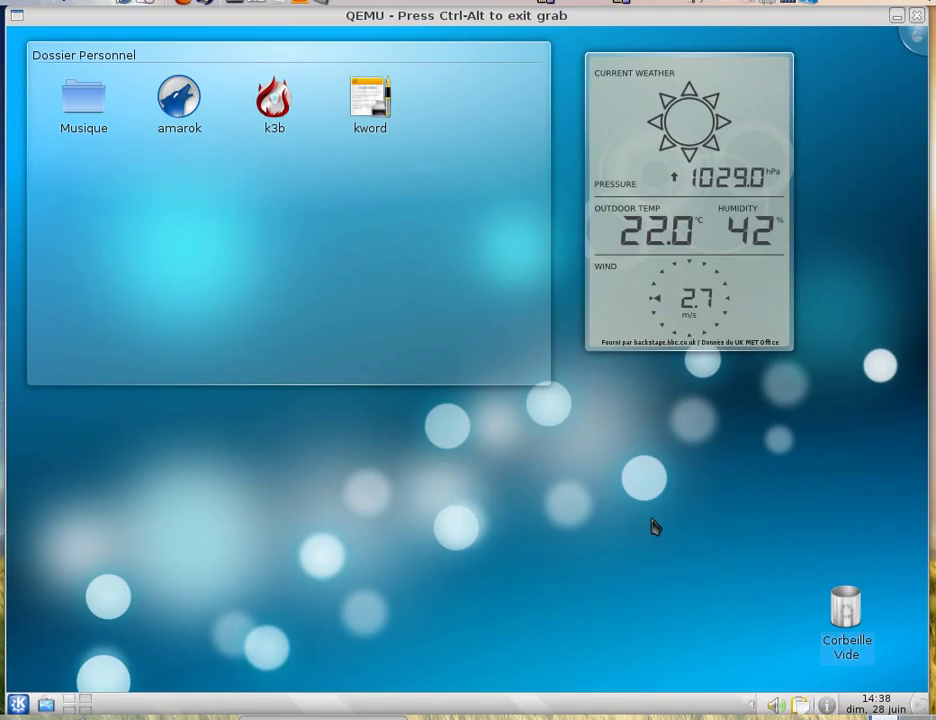
Browse the full list of available plasmoids down to its end and close it without adding any
mouse_move(684, 65)
mouse_move(912, 36)
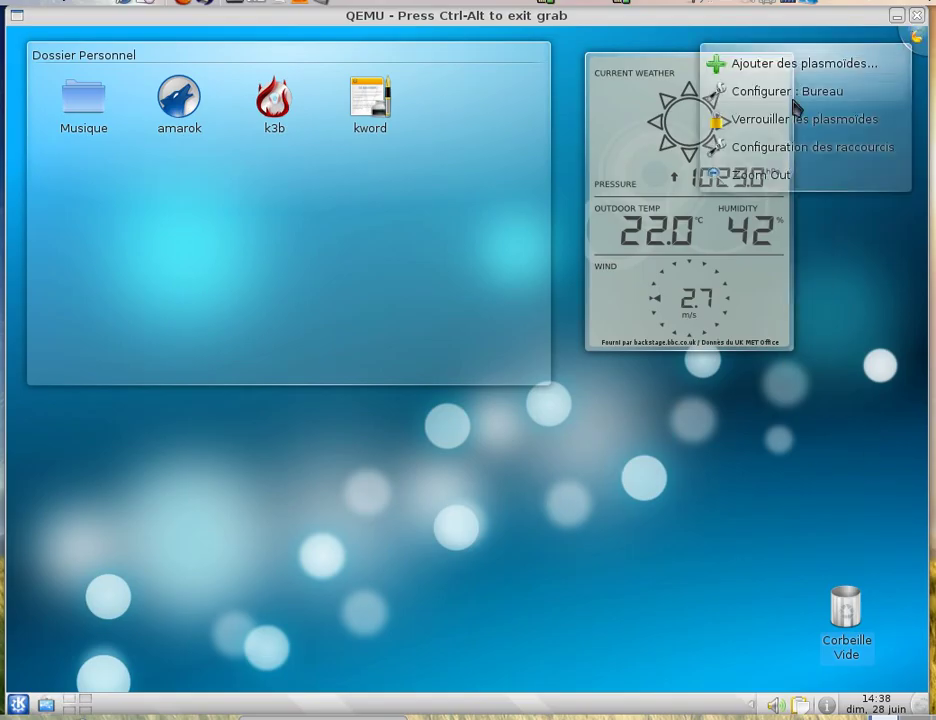
click(773, 64)
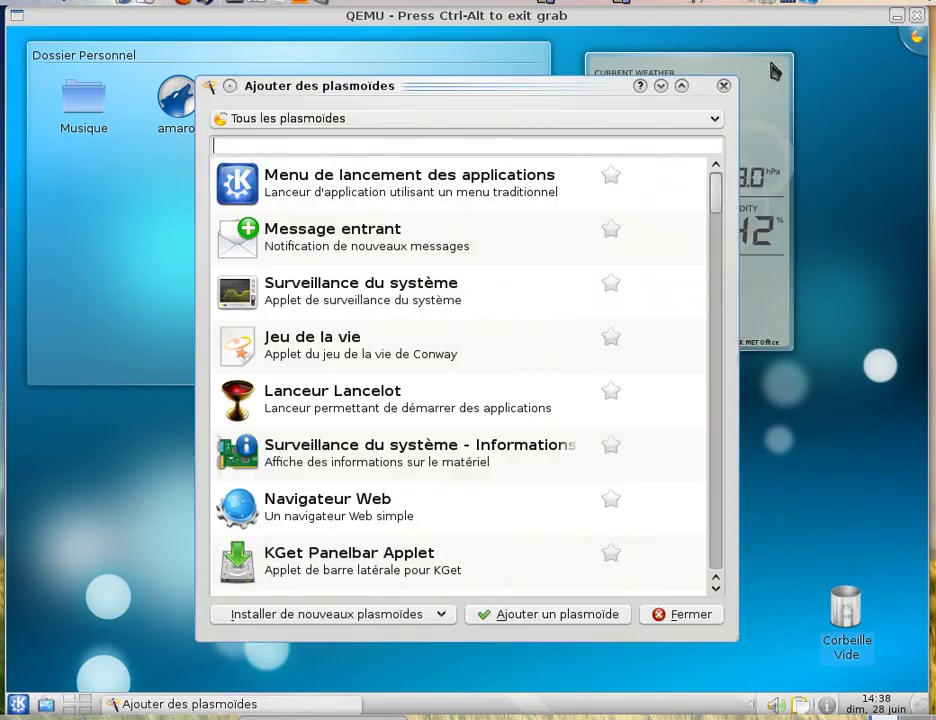
scroll(564, 320, down, 5)
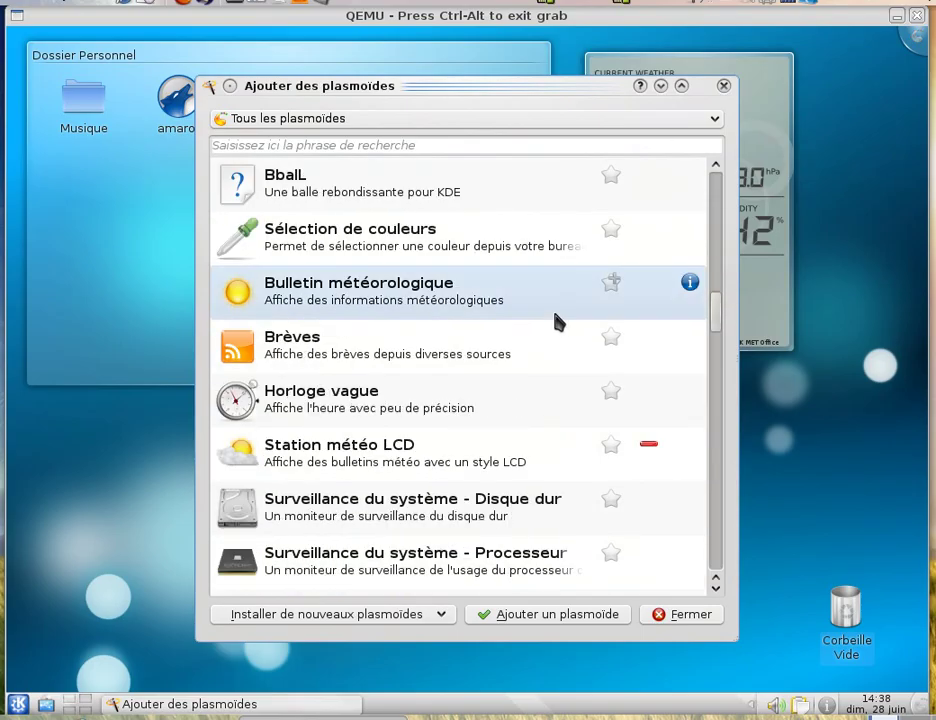
scroll(556, 316, down, 4)
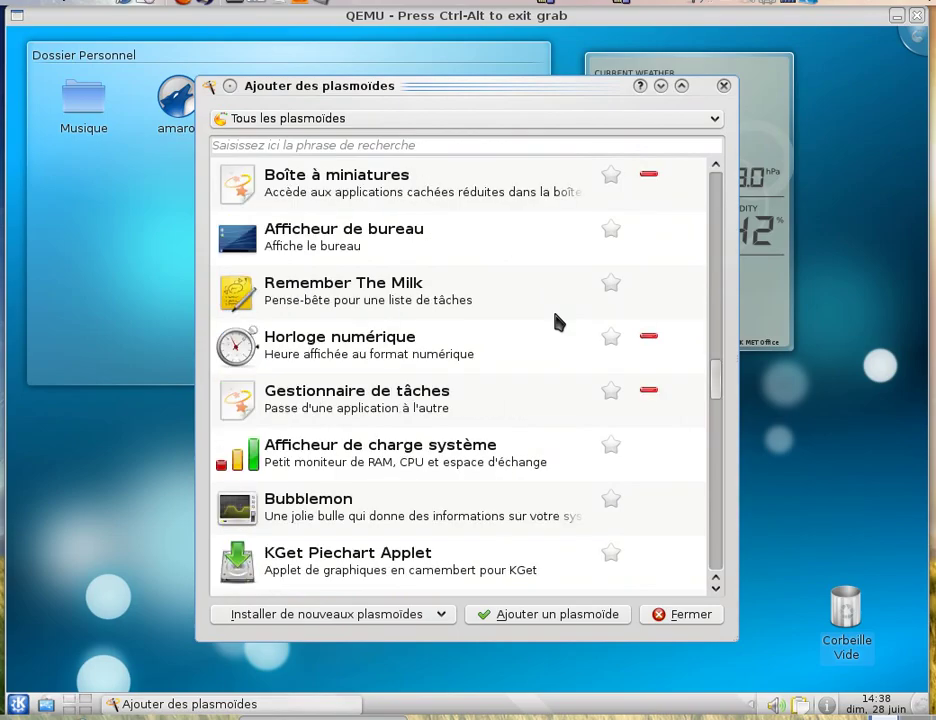
scroll(558, 322, down, 3)
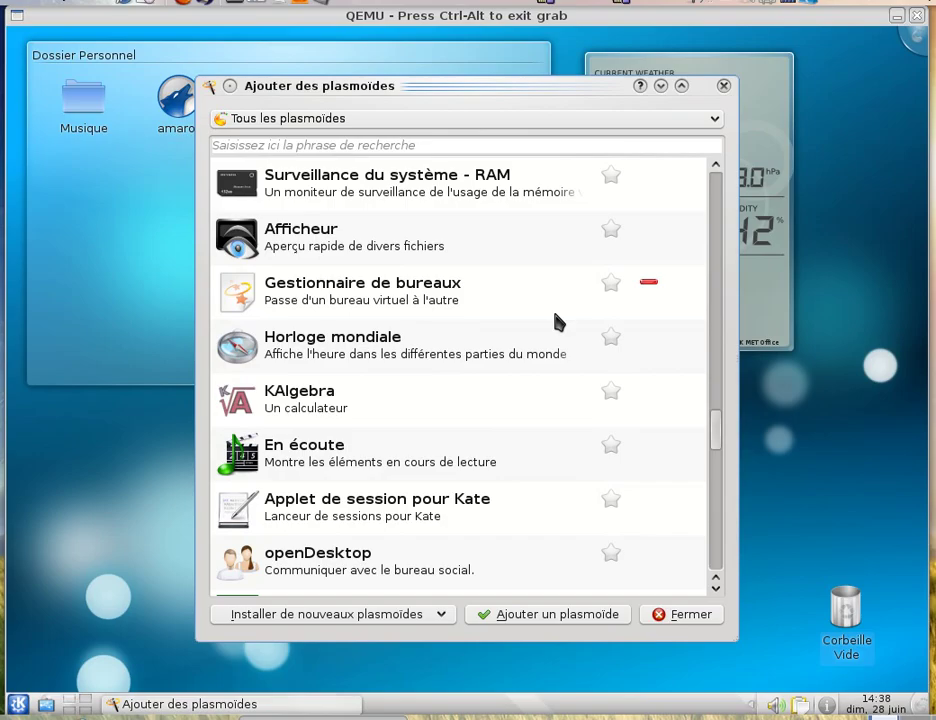
scroll(558, 322, down, 5)
scroll(558, 322, down, 2)
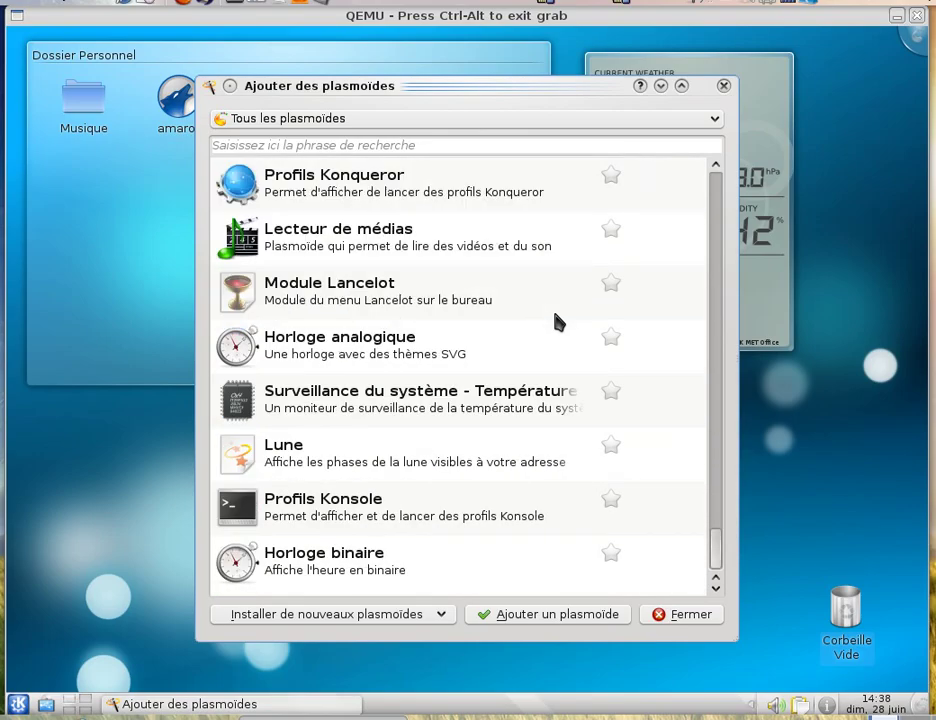
click(725, 89)
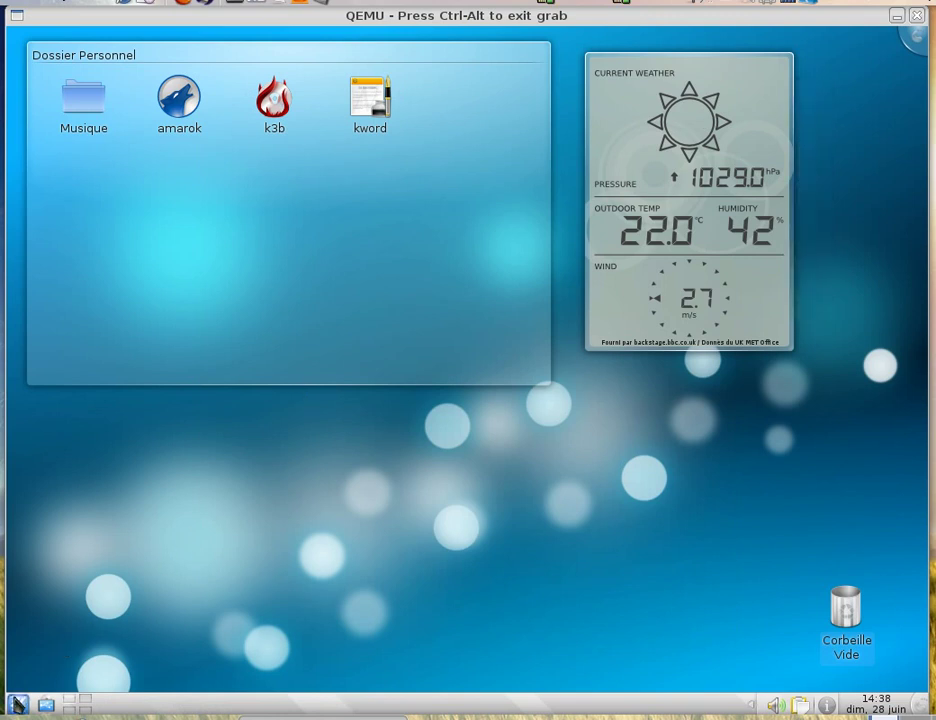
Look through the Graphisme and Multimédia categories of installed applications in the KDE application launcher
click(18, 704)
click(100, 655)
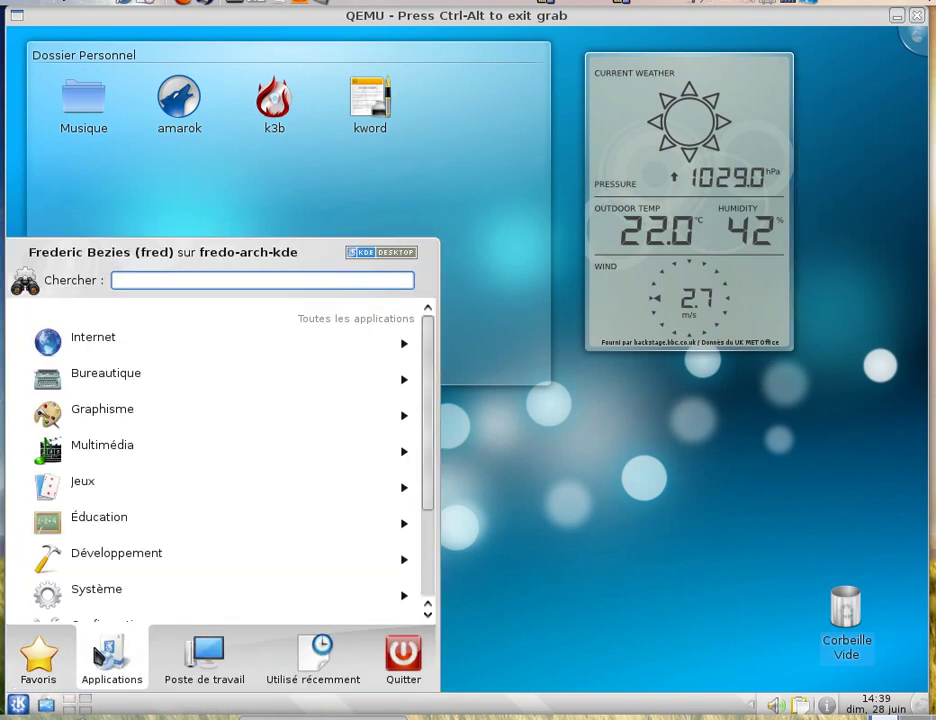
click(97, 420)
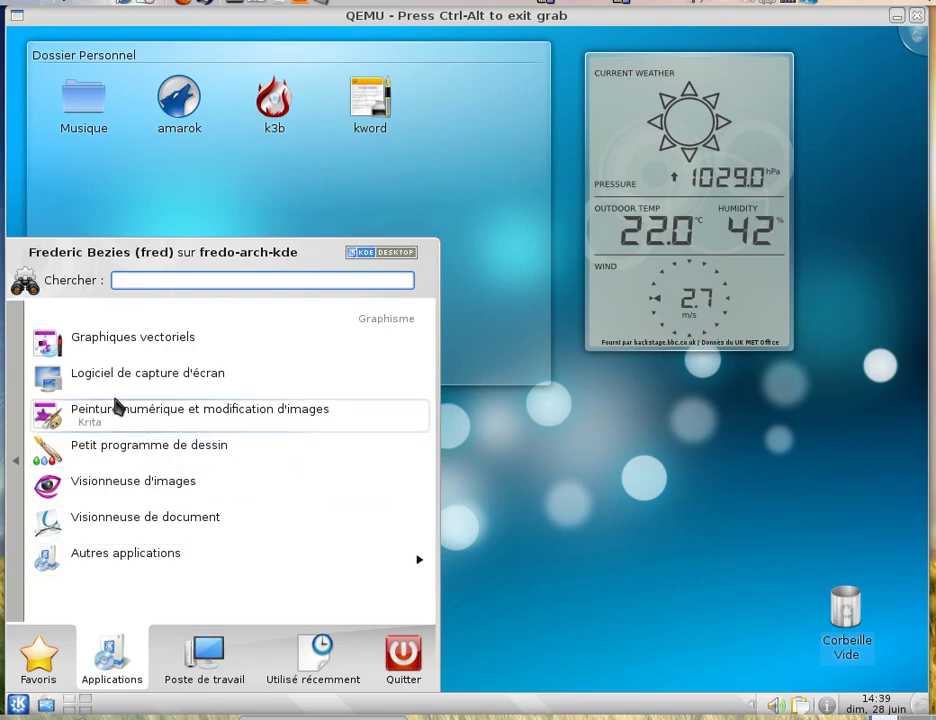
click(12, 460)
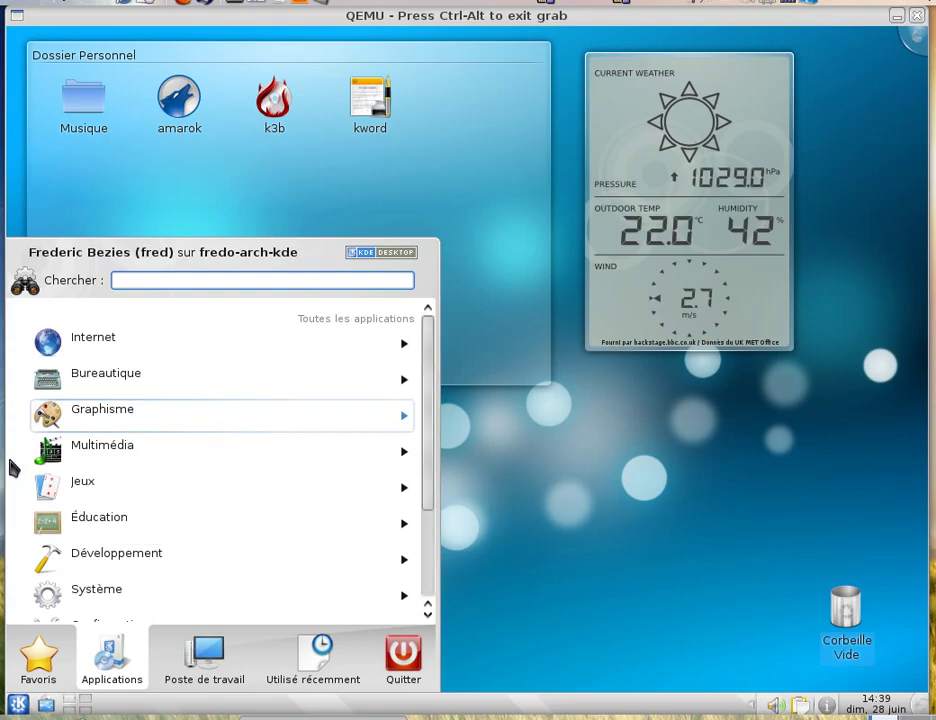
click(134, 458)
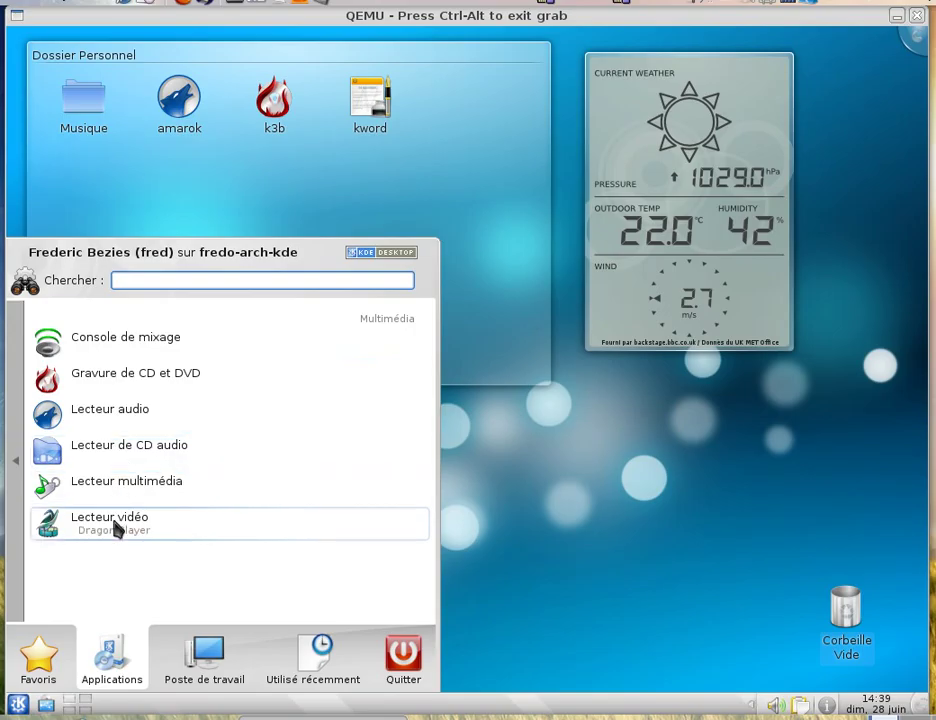
click(25, 502)
Examine the Jeux d'arcade and Tactique et stratégie games in the Jeux category, returning to the list of all applications
click(80, 505)
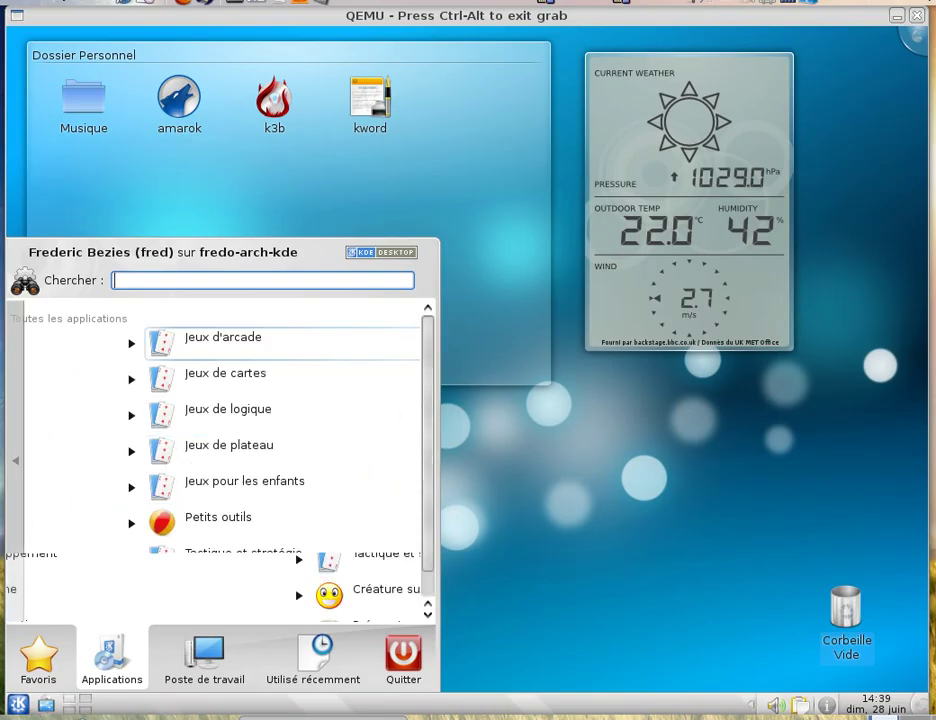
scroll(293, 418, down, 1)
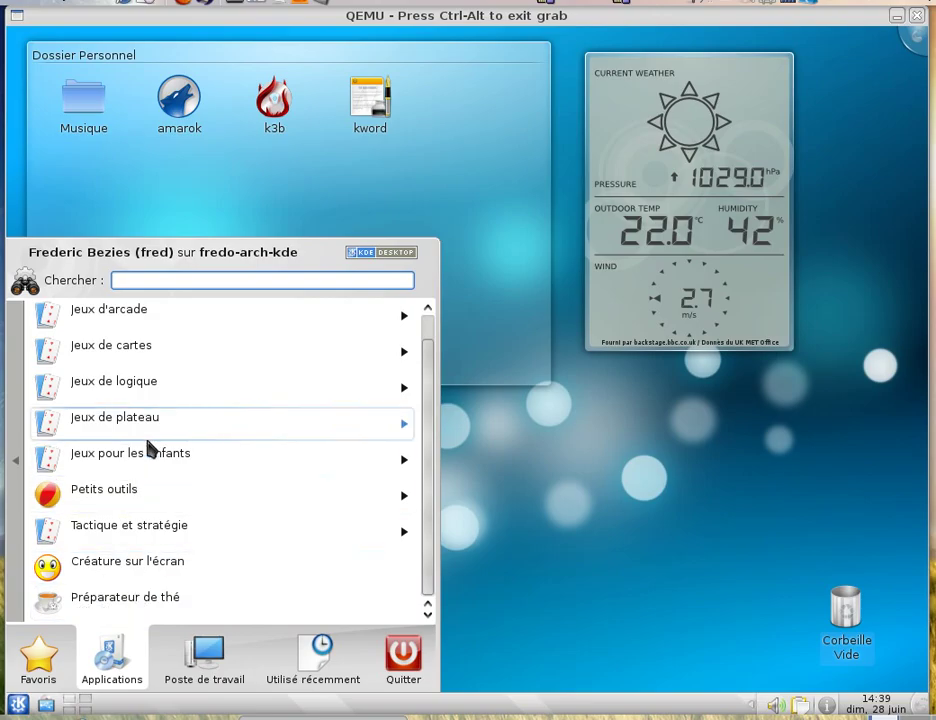
click(153, 312)
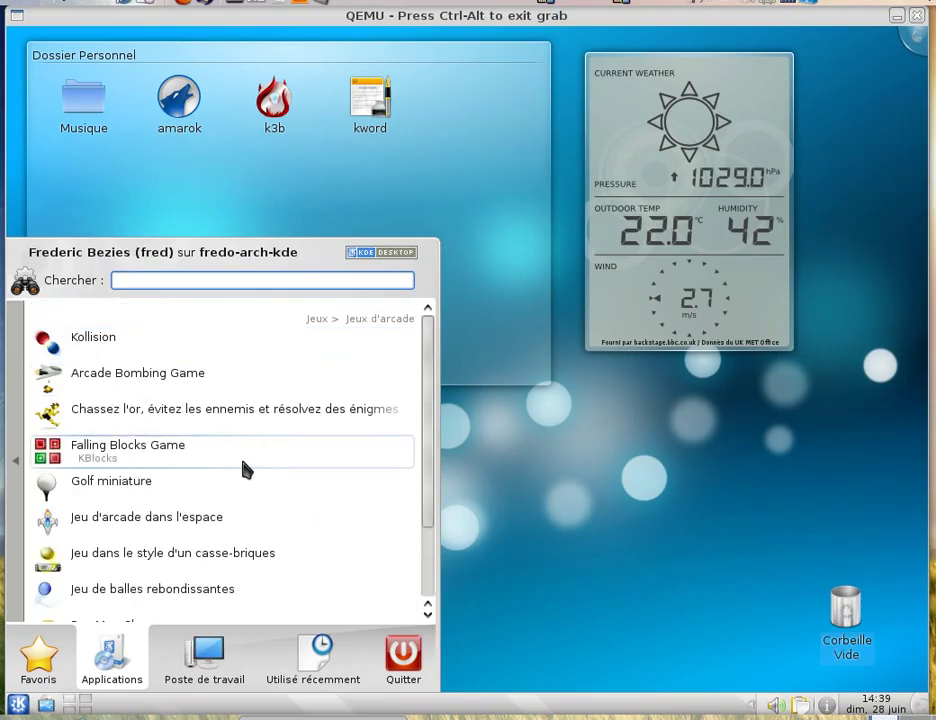
scroll(230, 455, down, 3)
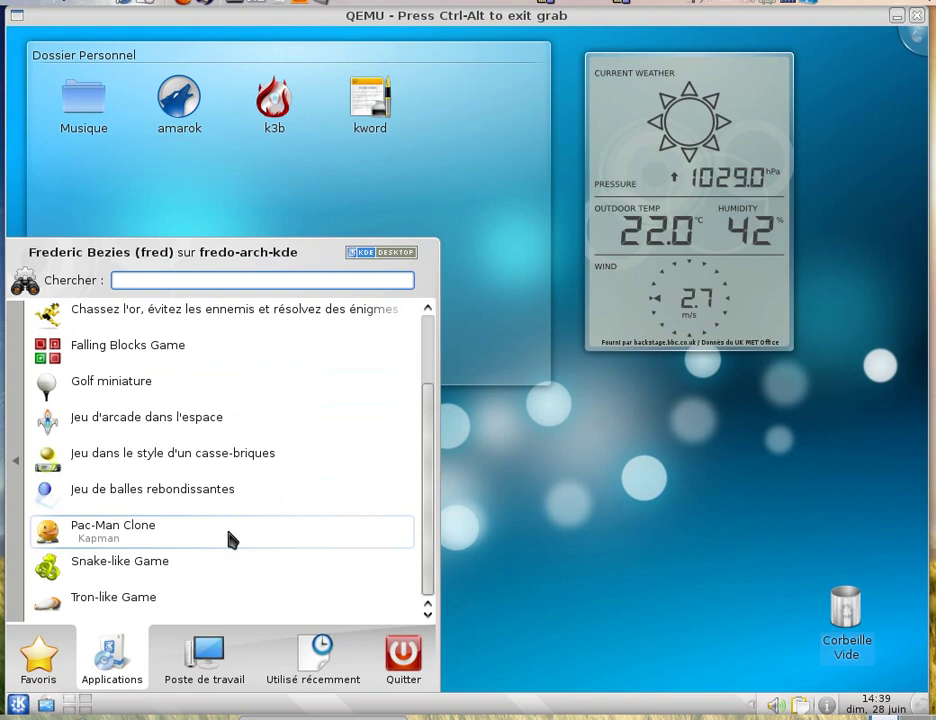
click(15, 494)
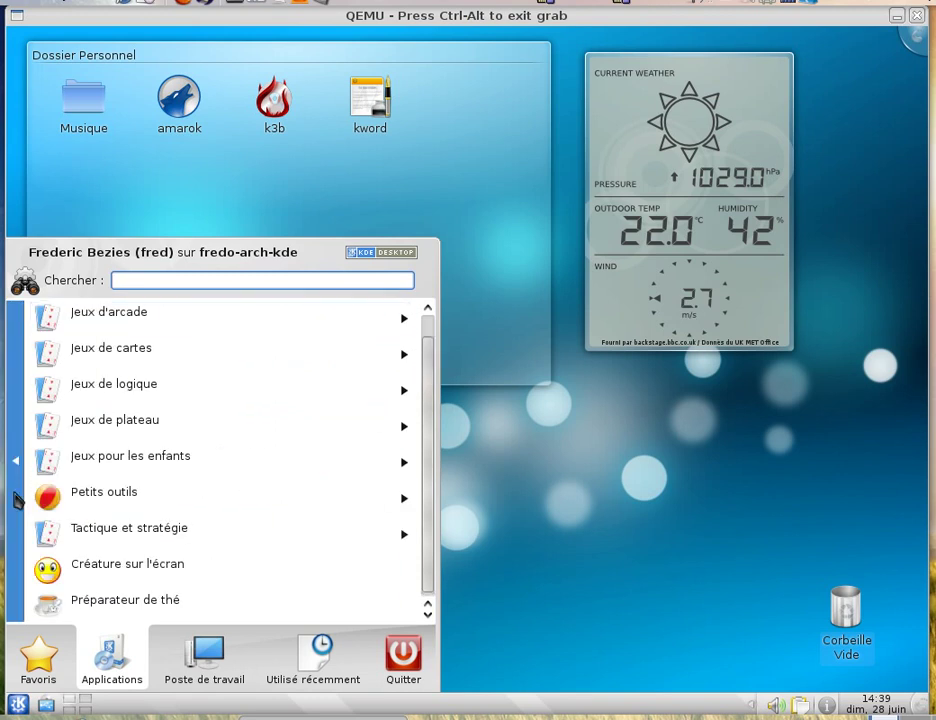
click(188, 533)
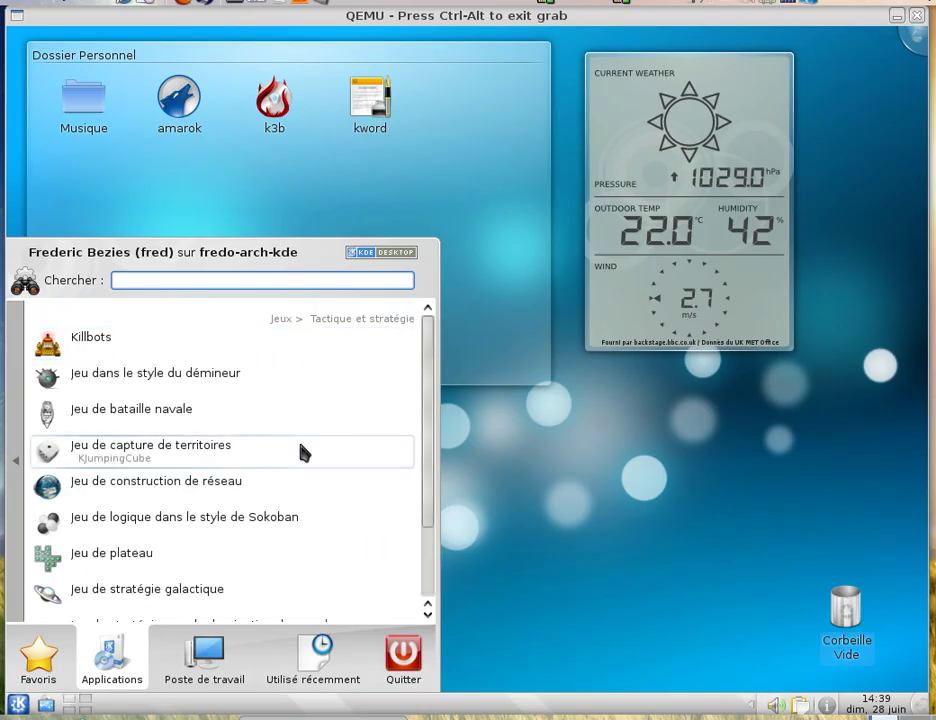
scroll(303, 451, down, 2)
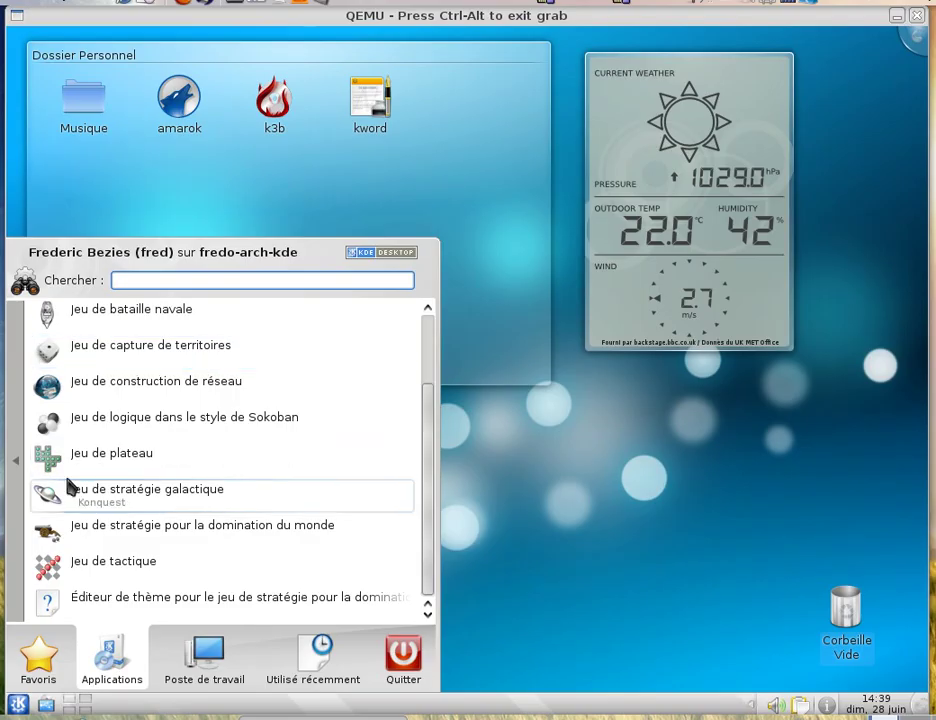
click(16, 511)
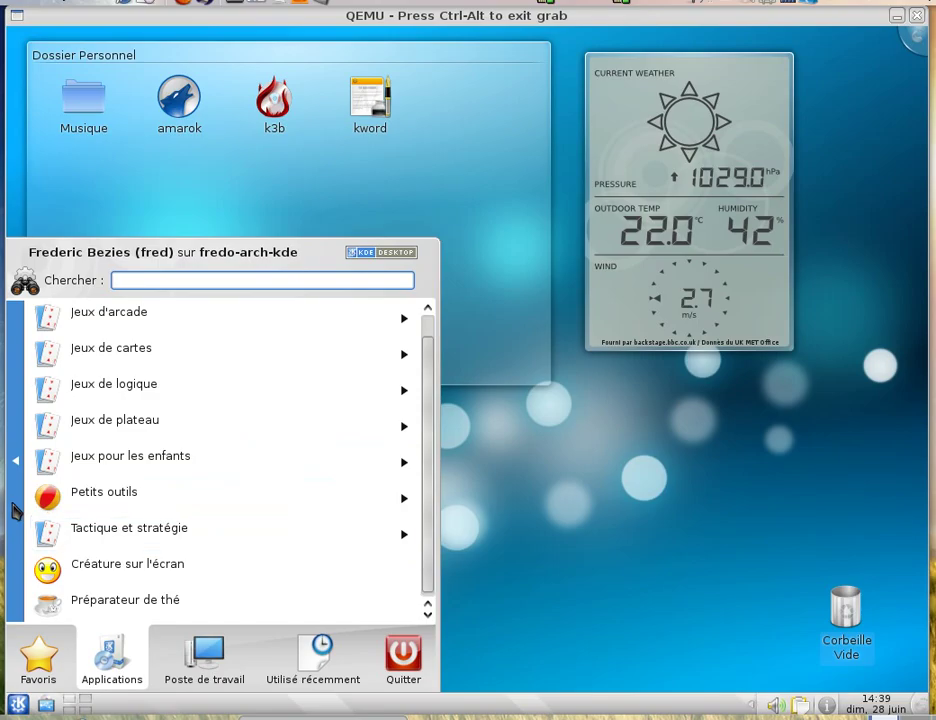
click(16, 509)
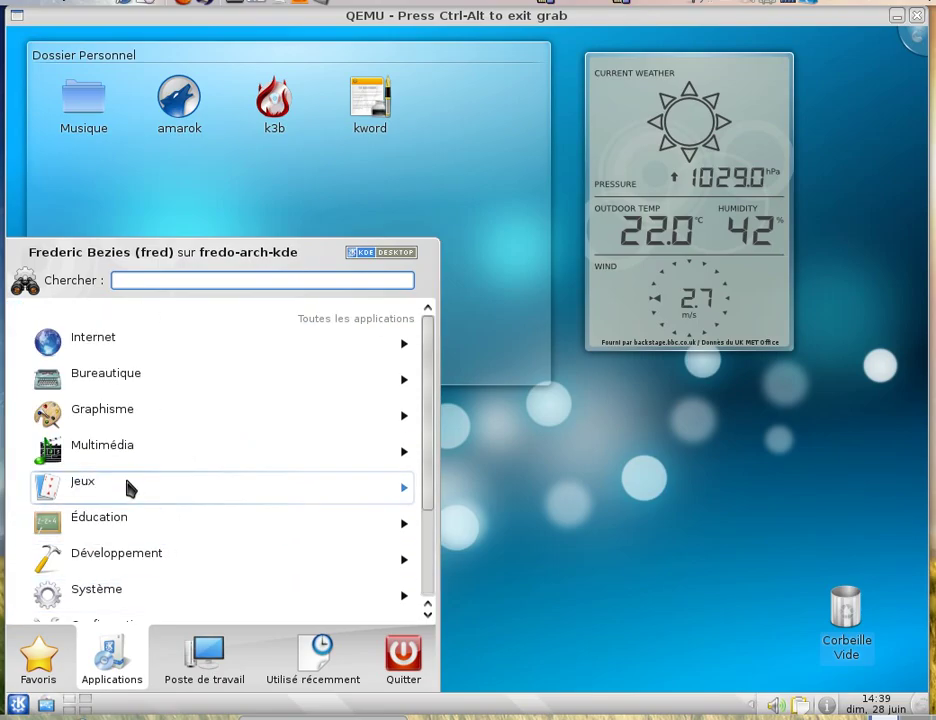
Look through the Download and Communication groups of the Internet category in the application launcher
click(135, 345)
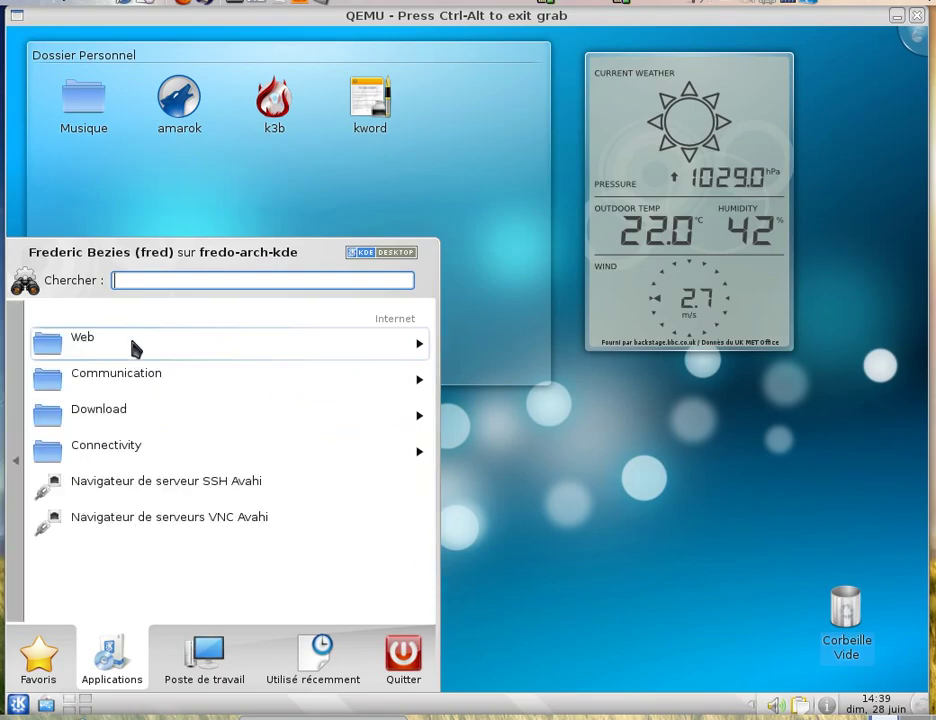
click(122, 409)
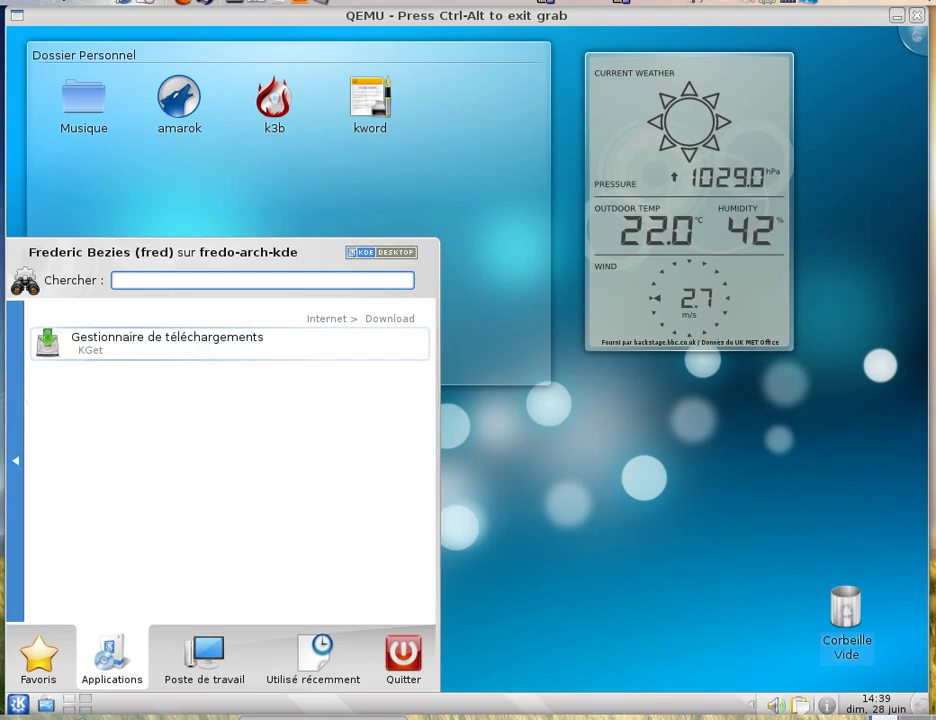
click(10, 450)
click(119, 380)
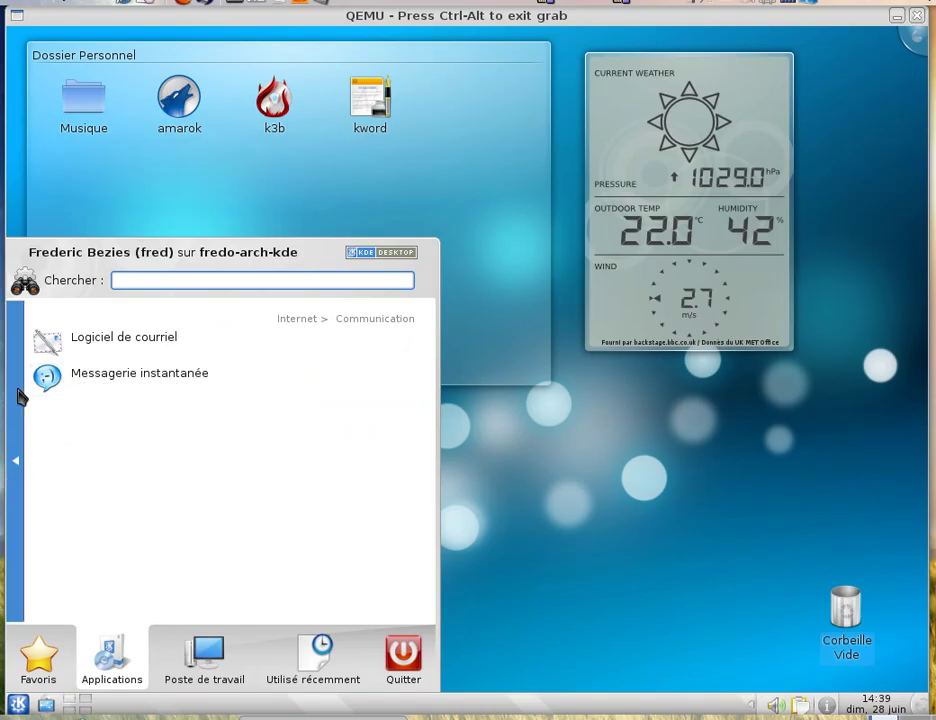
click(17, 397)
Launch the Akregator feed reader from the Internet Web group, decline configuring KTTS, and close its main window, acknowledging the system tray notice
click(99, 353)
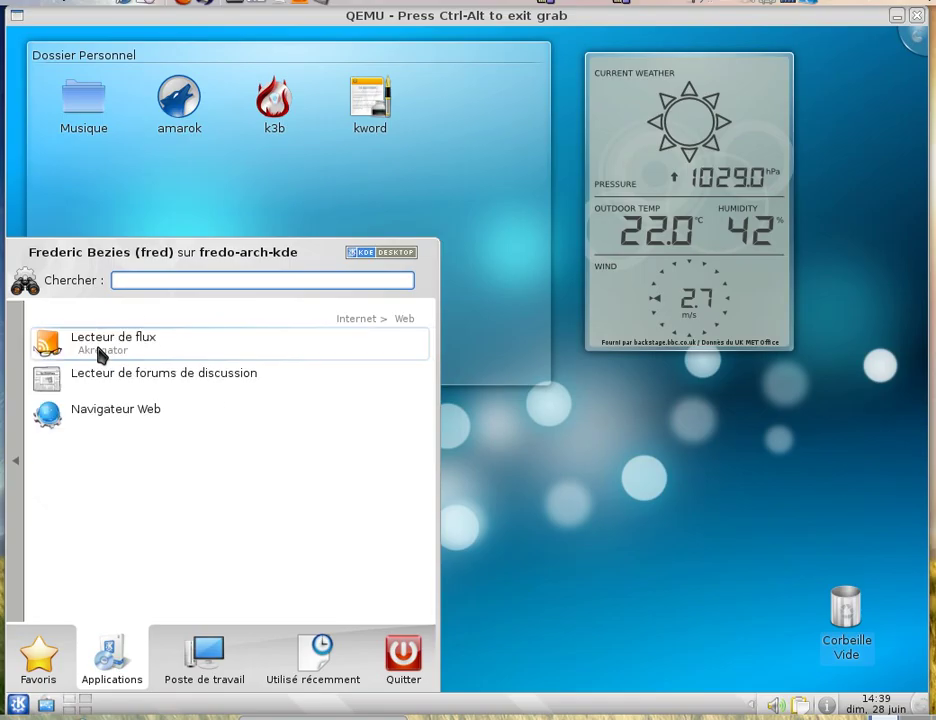
click(110, 345)
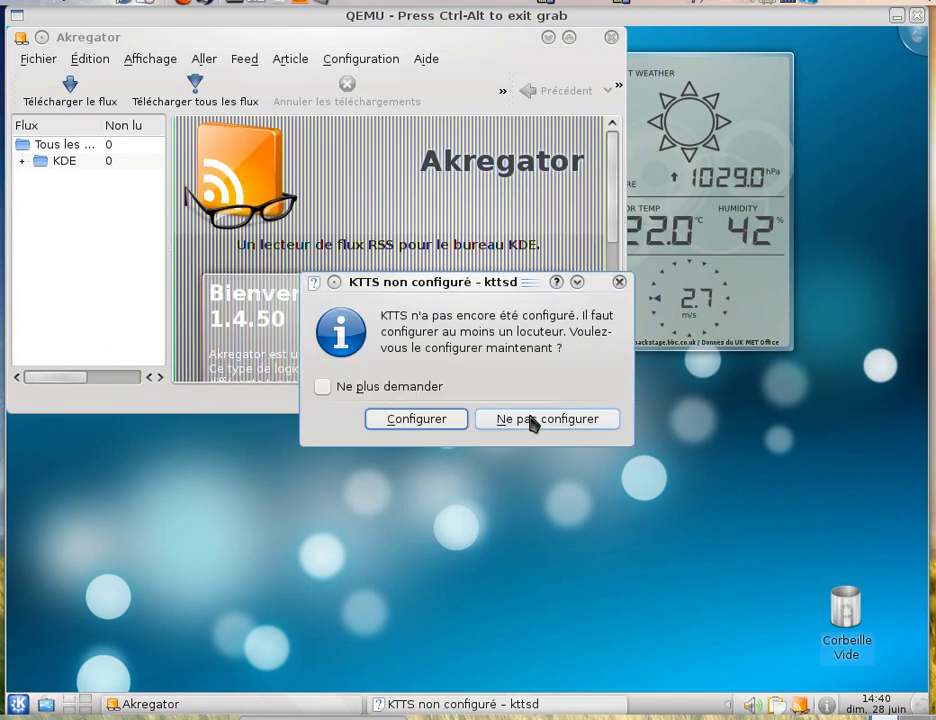
click(533, 420)
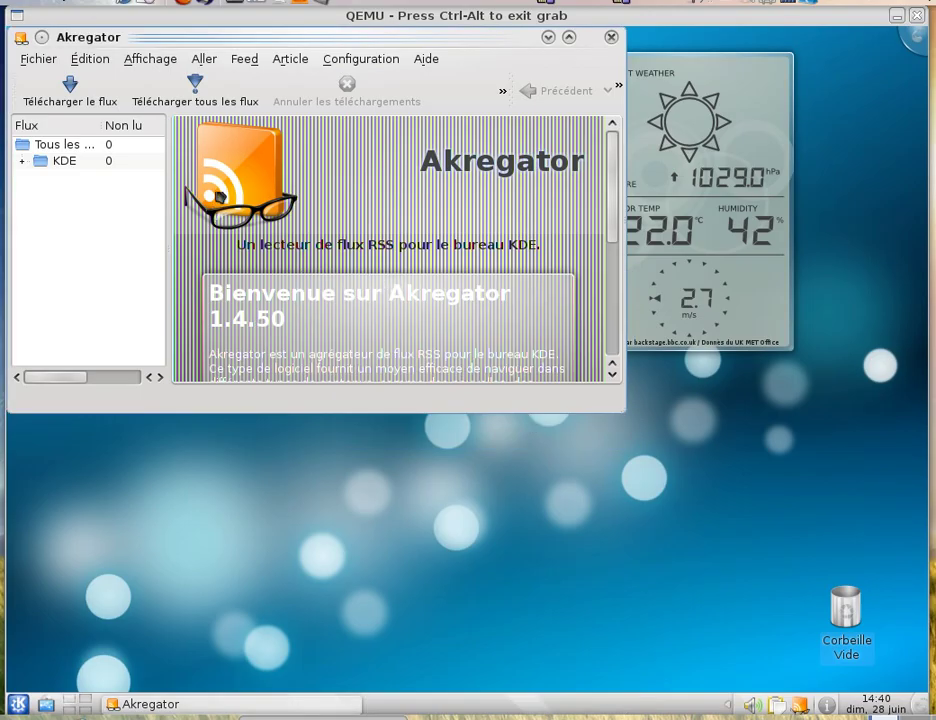
click(611, 38)
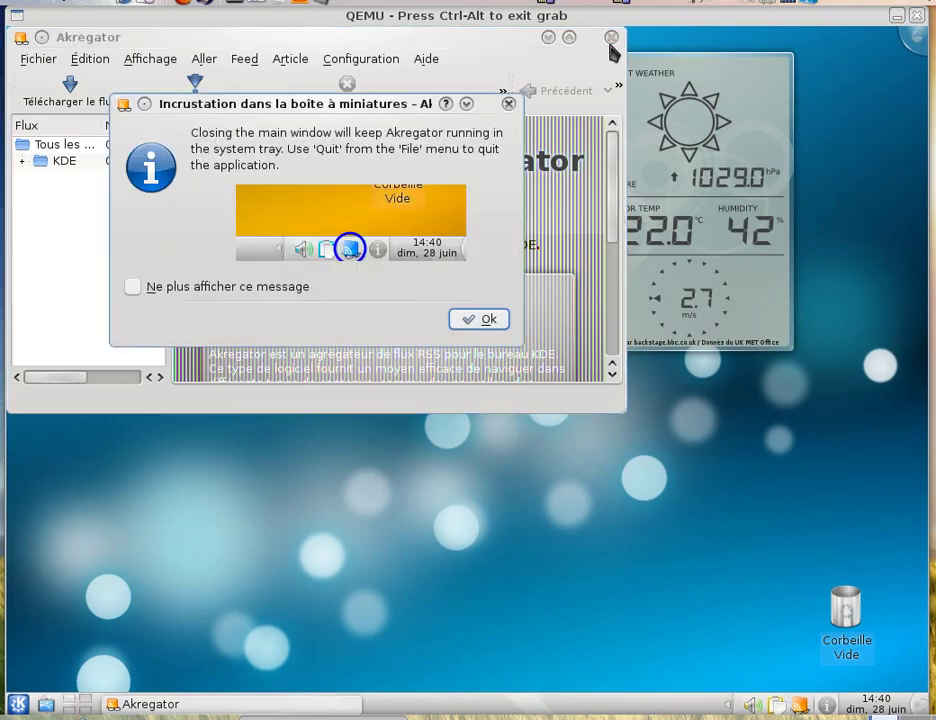
click(460, 319)
Request shutdown of the virtual KDE computer and release the pointer from the QEMU window
click(18, 704)
mouse_move(397, 664)
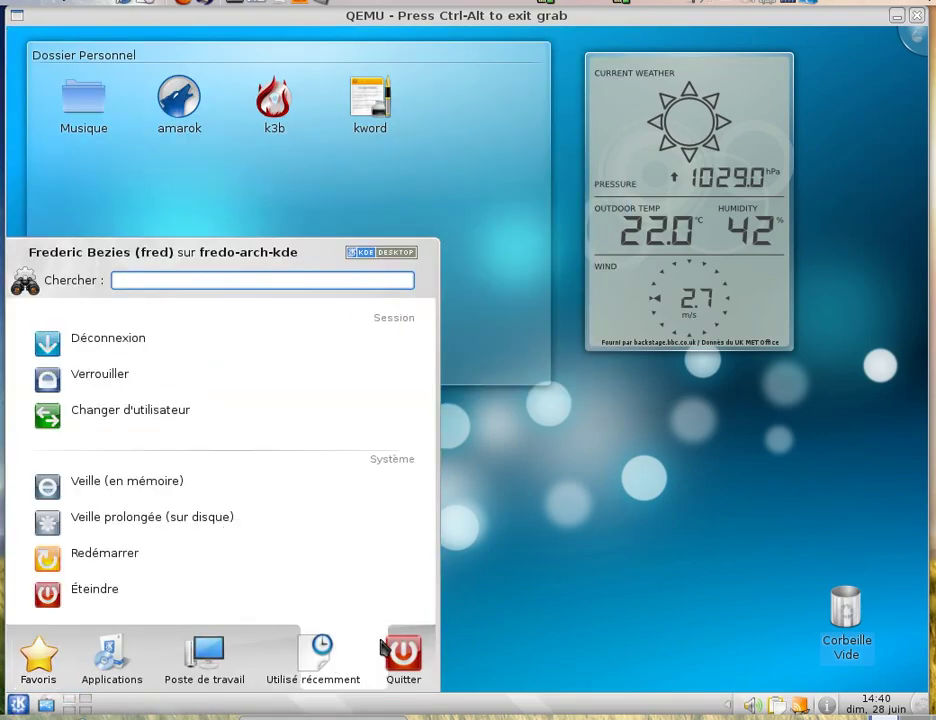
click(220, 598)
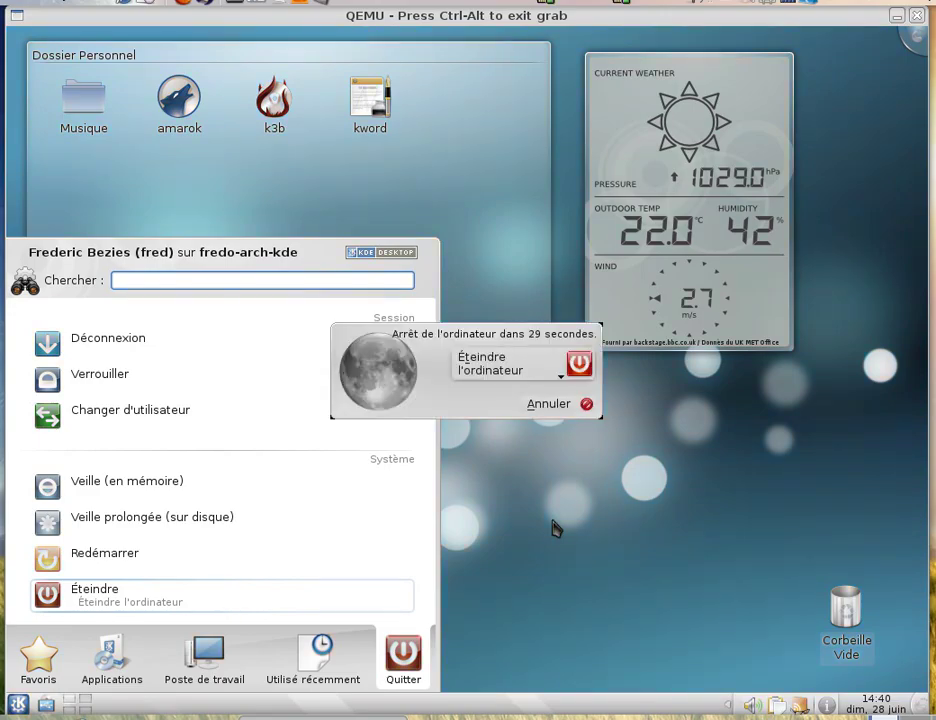
key(ctrl+alt)
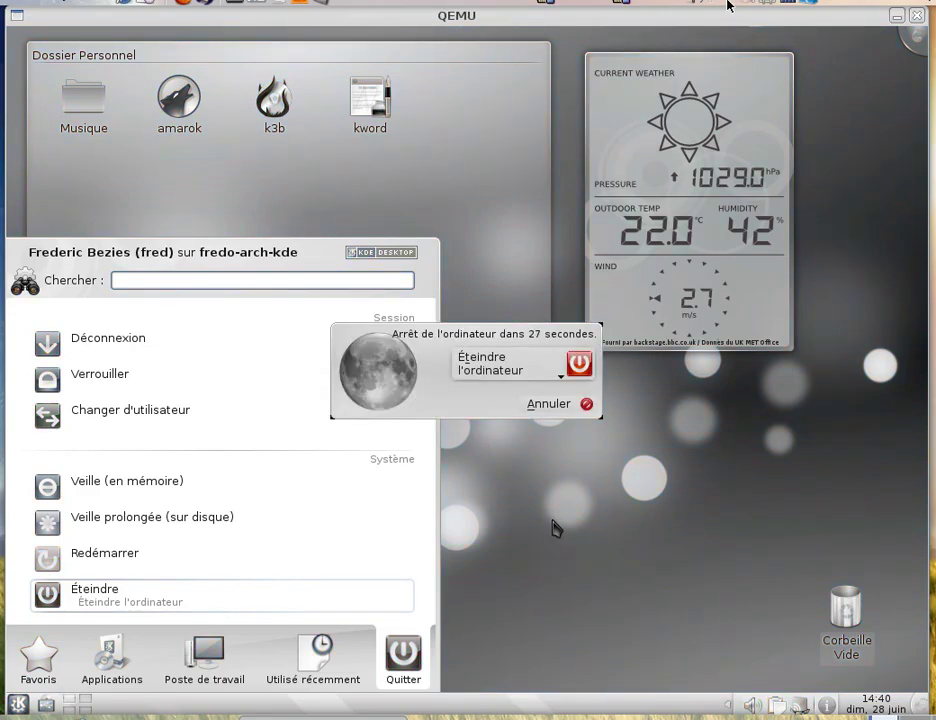